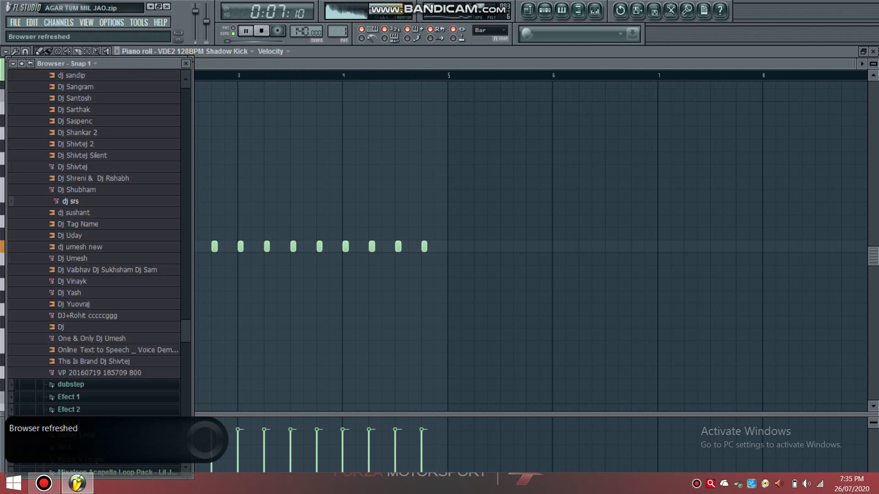
Step: Close the browser, open the mixer and look over its tracks back to Insert 1
left_click(578, 10)
left_click(595, 10)
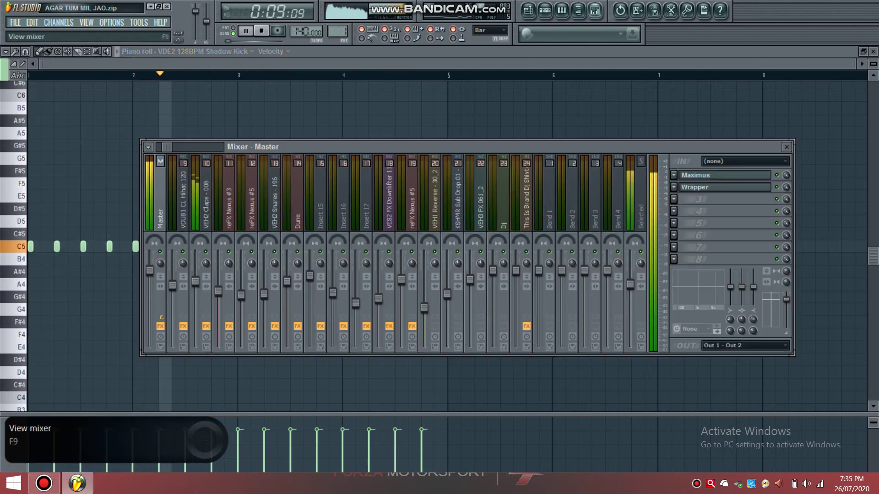
left_click(595, 10)
left_click(595, 10)
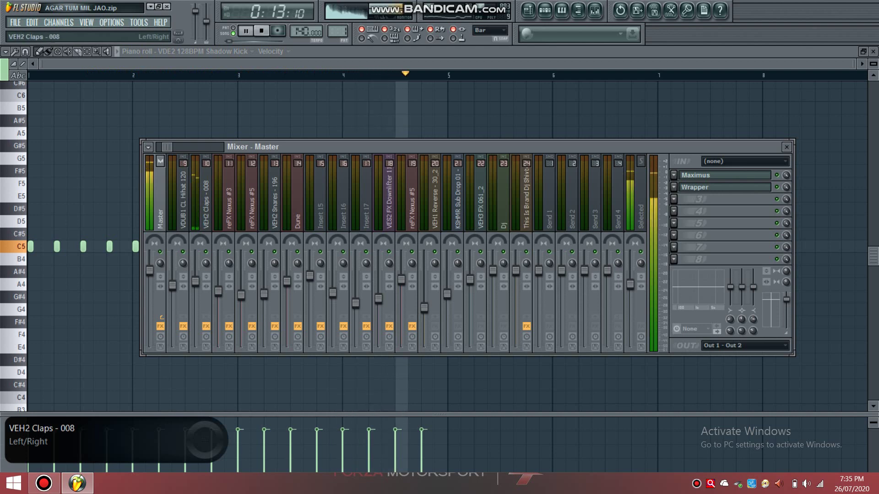
scroll(389, 201, "up", 8)
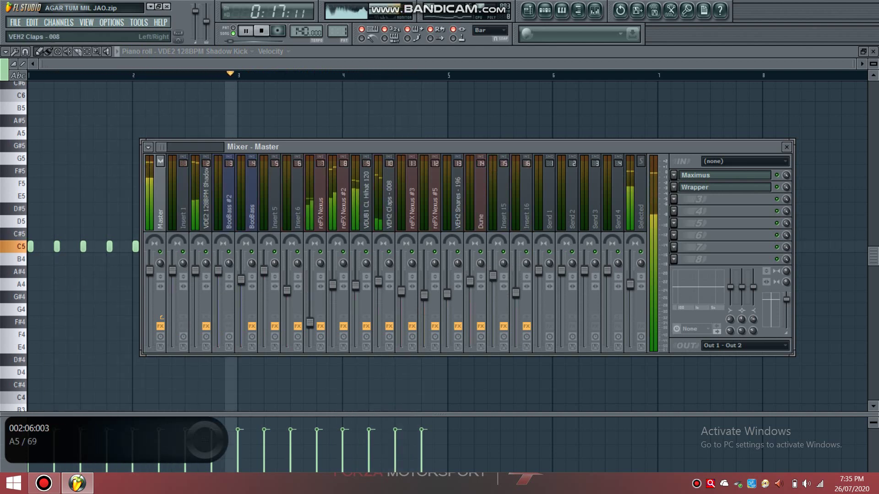
Step: View the hi-hat notes of Pattern 6 on Track 11 in the piano roll, then return to the playlist
left_click(527, 10)
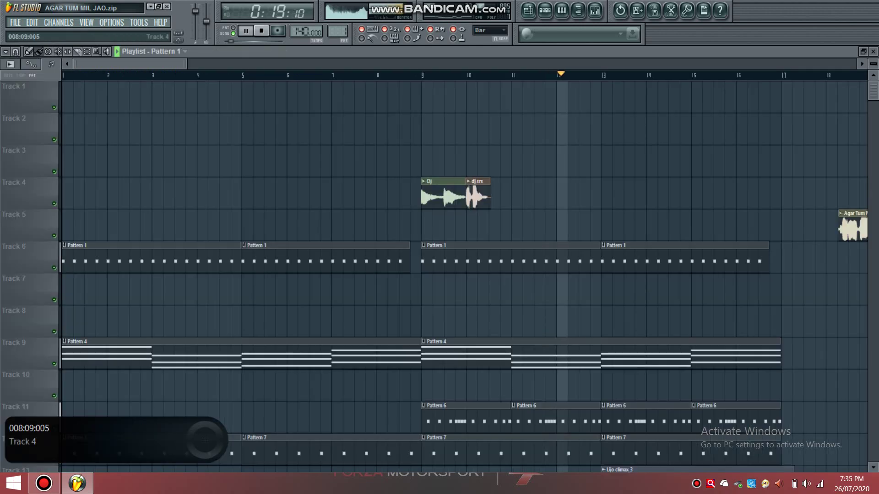
scroll(273, 257, "down", 3)
scroll(273, 258, "down", 2)
scroll(273, 258, "up", 5)
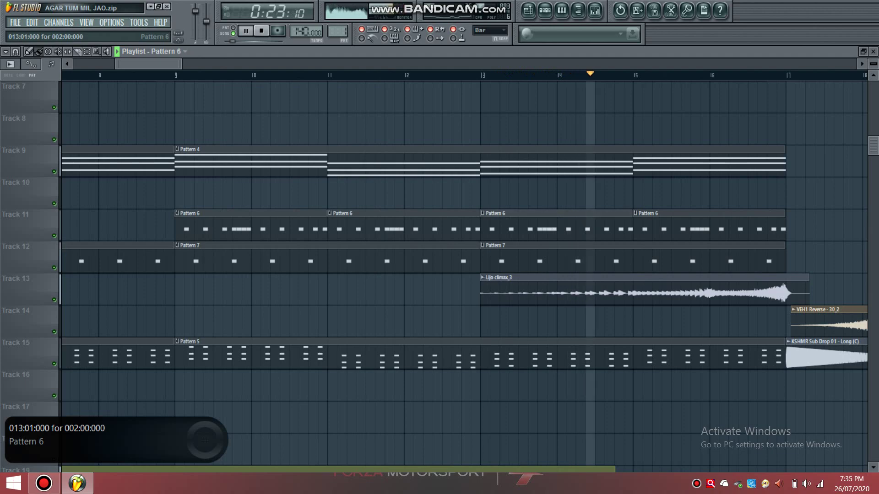
double_click(508, 229)
scroll(412, 309, "down", 2)
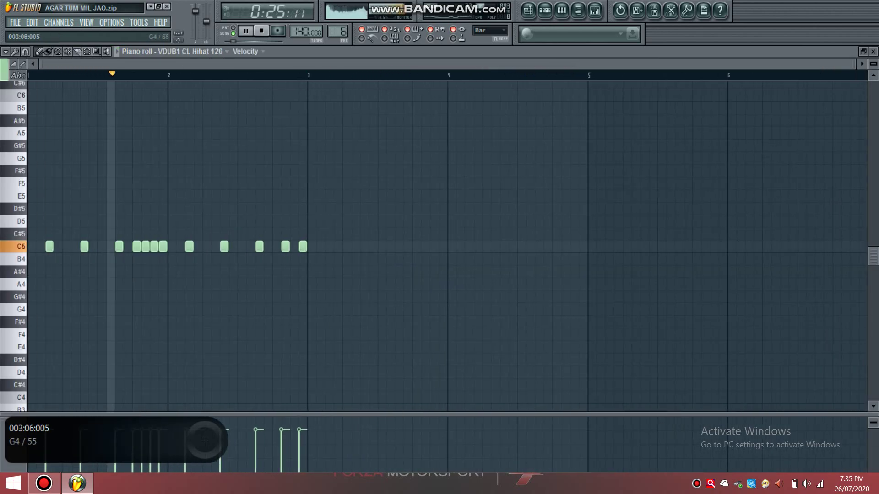
key("F5")
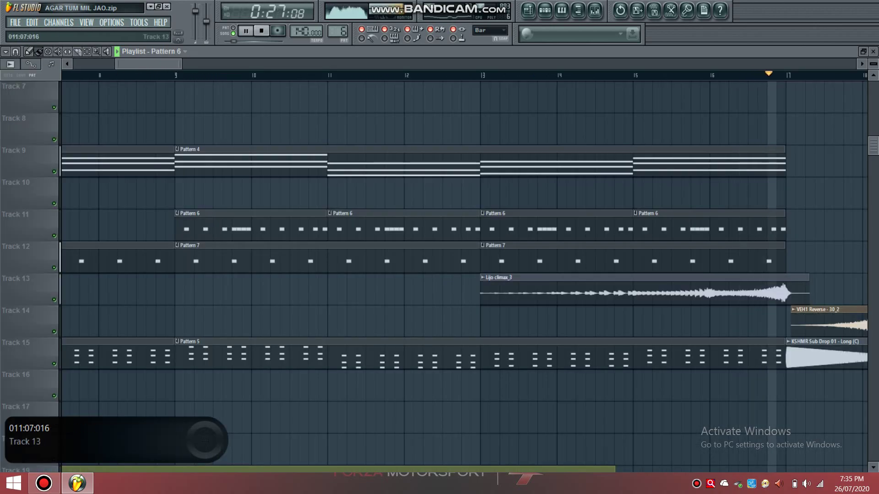
Step: Survey the whole playlist arrangement, including the cutoff envelope automation on Track 19
scroll(322, 315, "down", 5)
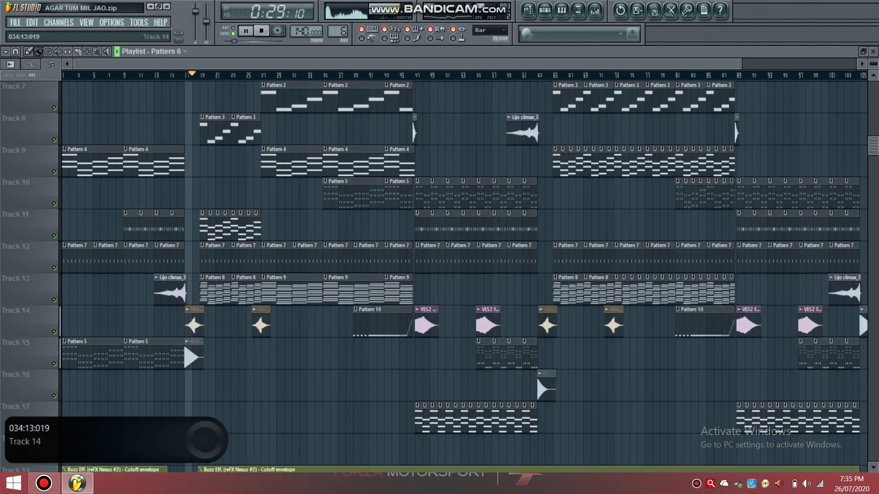
scroll(289, 330, "down", 1)
scroll(242, 329, "down", 4)
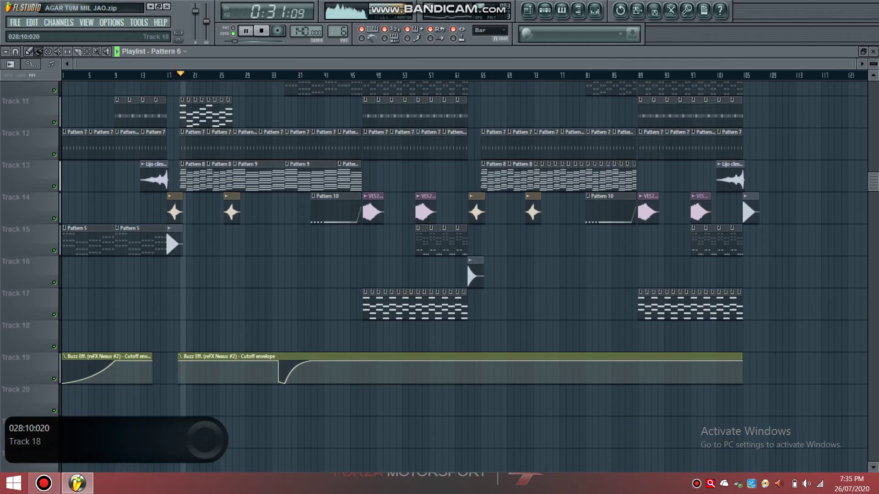
left_click_drag(466, 249, 466, 489)
scroll(167, 322, "up", 2)
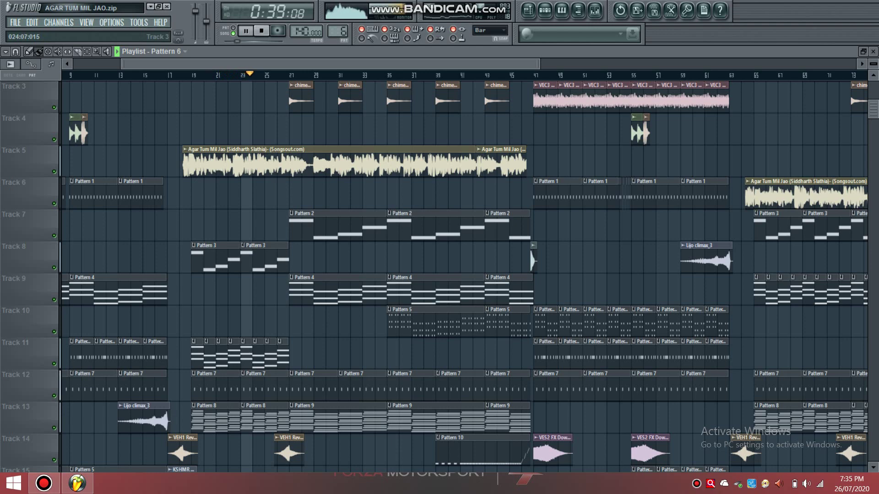
Step: Examine the vocal, chimes, chord and reverse effect clips around bars 21 to 33
left_click_drag(272, 96, 300, 98)
scroll(307, 128, "up", 2)
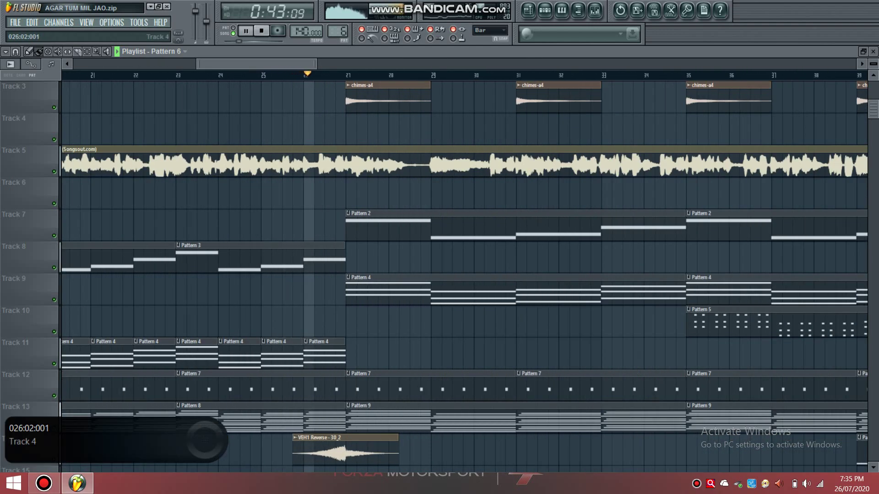
scroll(359, 128, "up", 5)
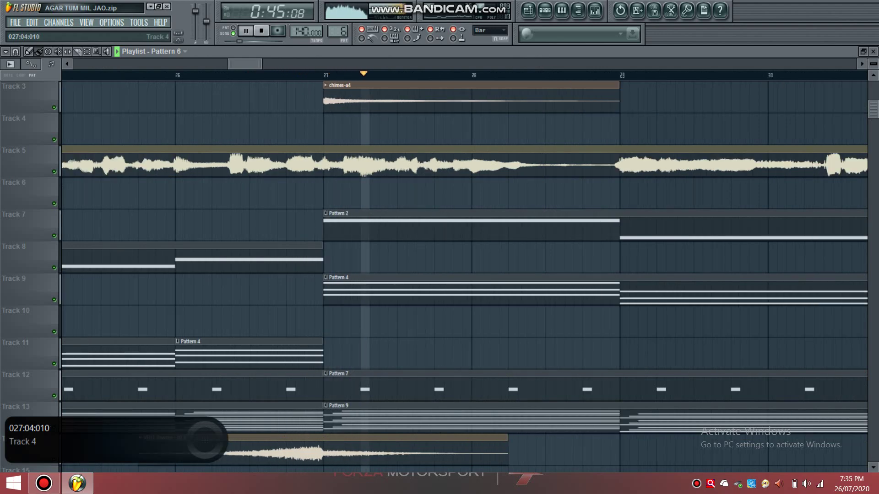
scroll(315, 128, "down", 5)
scroll(315, 123, "down", 4)
scroll(317, 289, "up", 4)
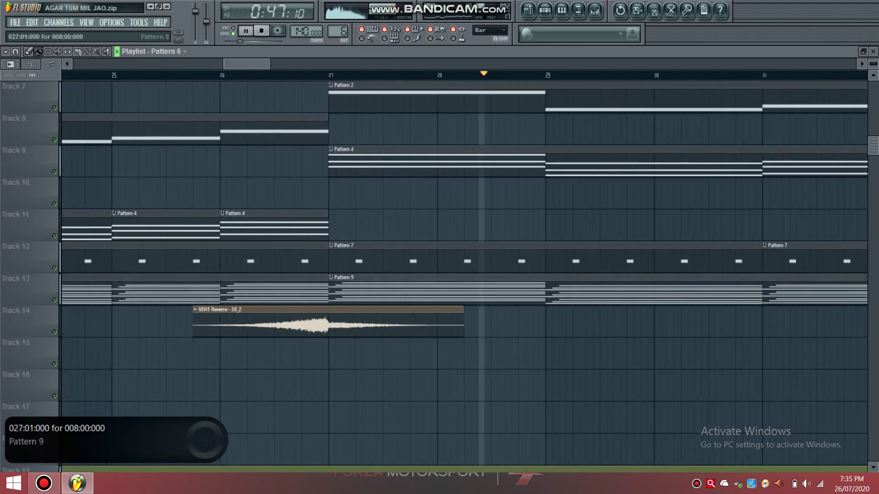
scroll(414, 320, "up", 3)
scroll(404, 321, "down", 4)
scroll(536, 322, "up", 5)
scroll(451, 322, "down", 4)
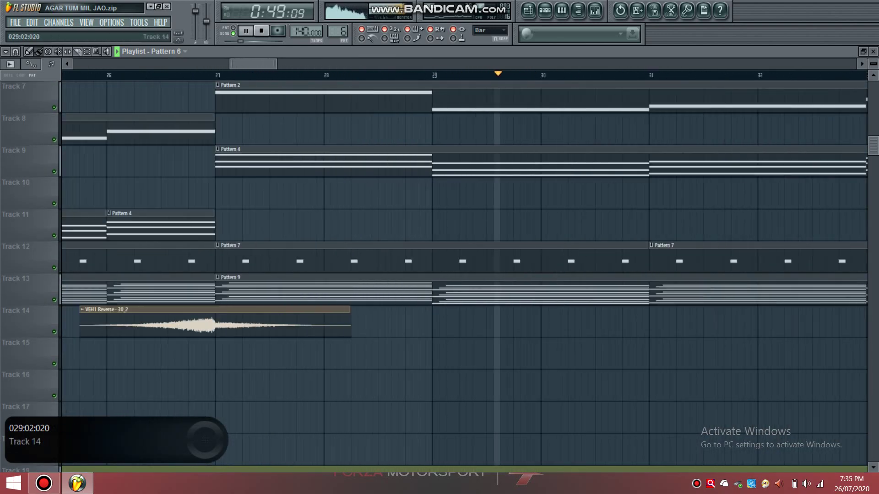
scroll(464, 320, "down", 4)
scroll(465, 320, "up", 2)
scroll(465, 320, "down", 2)
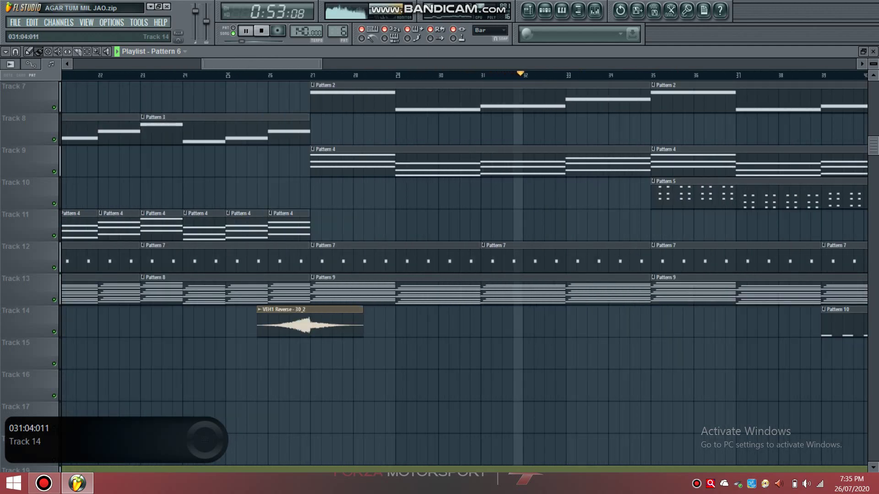
Step: Examine the build-up from bar 27 to bar 47 across the vocal, chimes, pattern and automation tracks
scroll(464, 320, "down", 3)
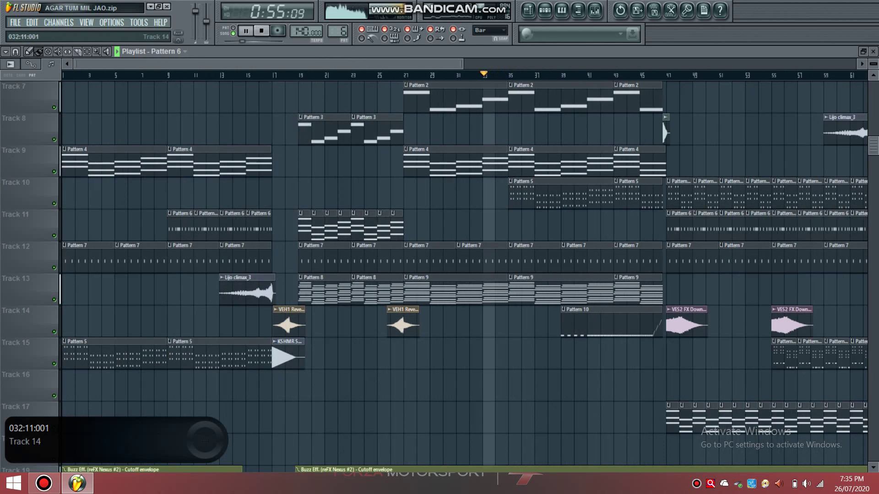
scroll(455, 197, "down", 1)
scroll(418, 194, "up", 4)
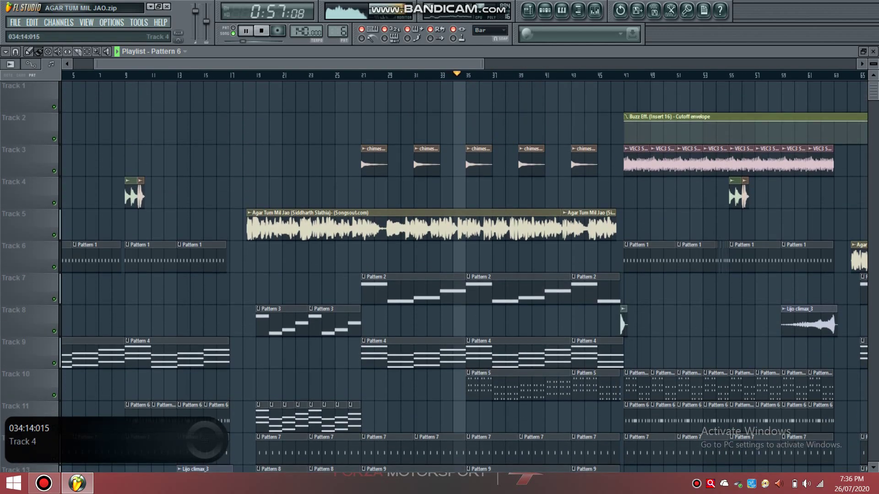
scroll(414, 220, "up", 4)
scroll(457, 257, "up", 1)
scroll(450, 257, "down", 3)
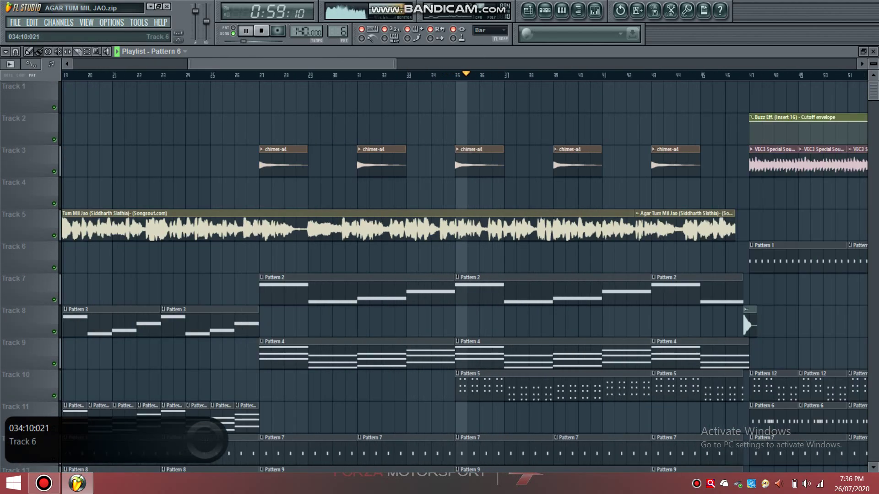
scroll(542, 257, "up", 2)
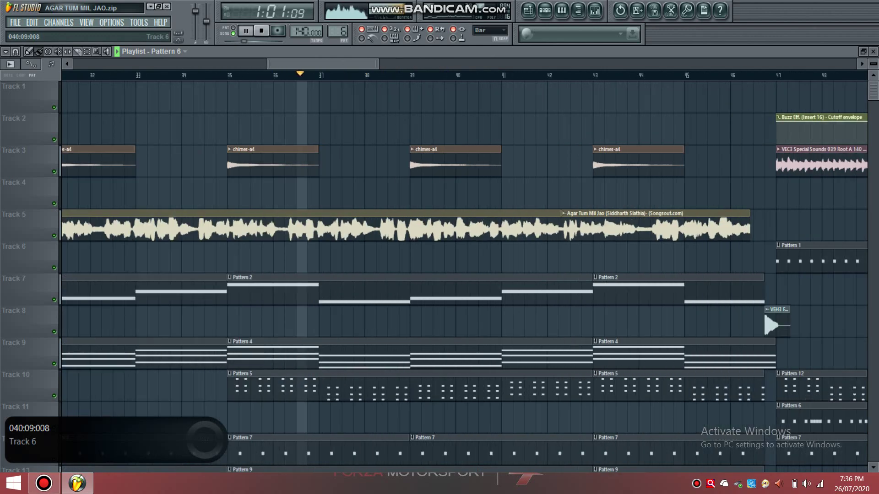
scroll(458, 256, "down", 4)
scroll(457, 257, "down", 3)
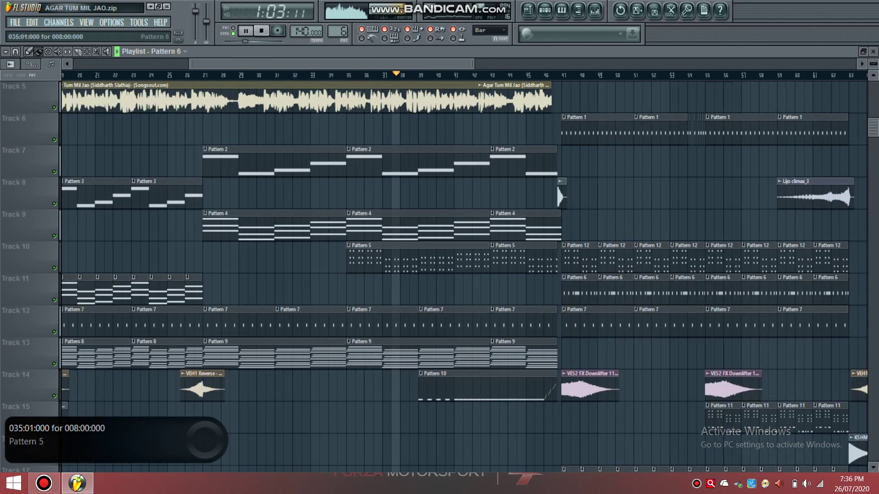
scroll(457, 256, "down", 4)
scroll(457, 256, "up", 4)
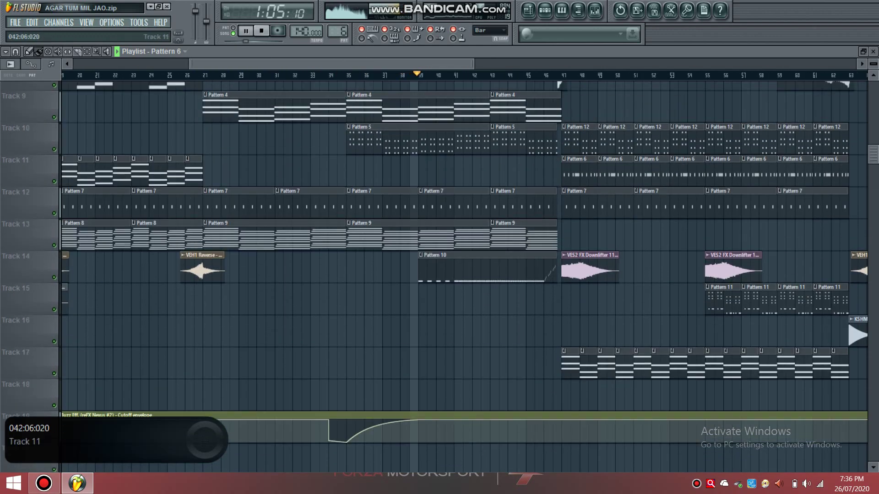
Step: Open the mixer to check the track levels during playback and select Insert 1
left_click(578, 10)
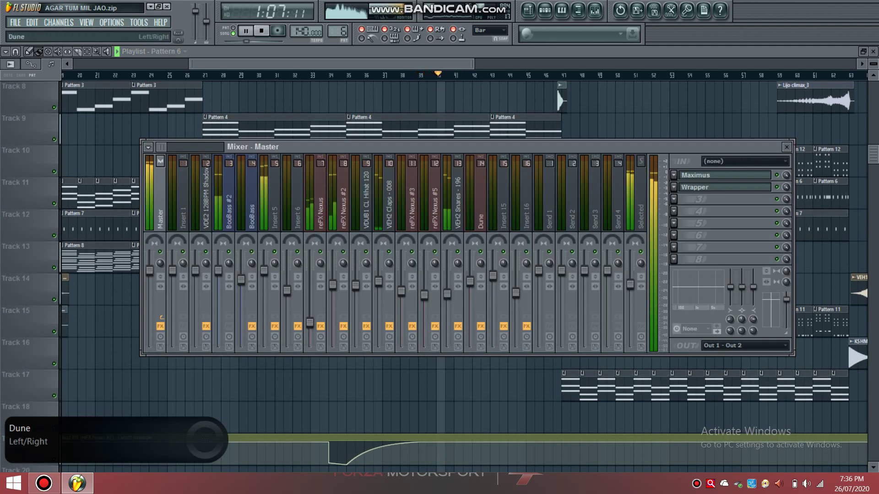
left_click_drag(478, 147, 481, 143)
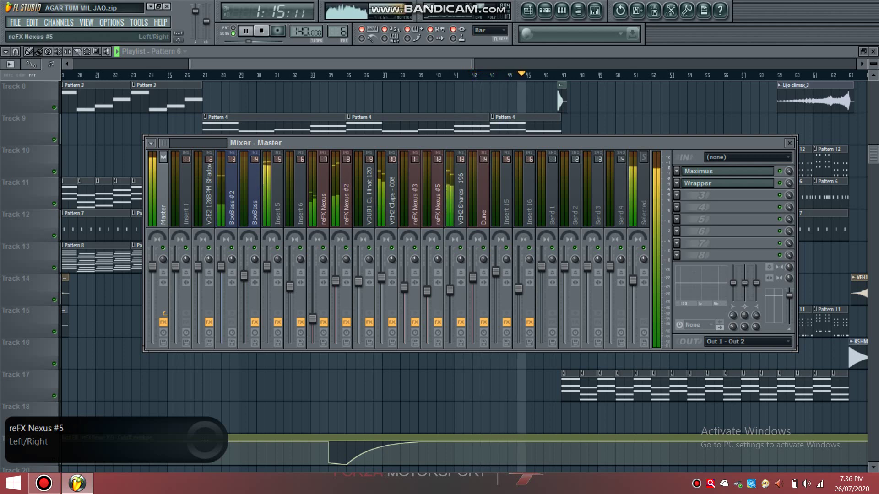
key("Right")
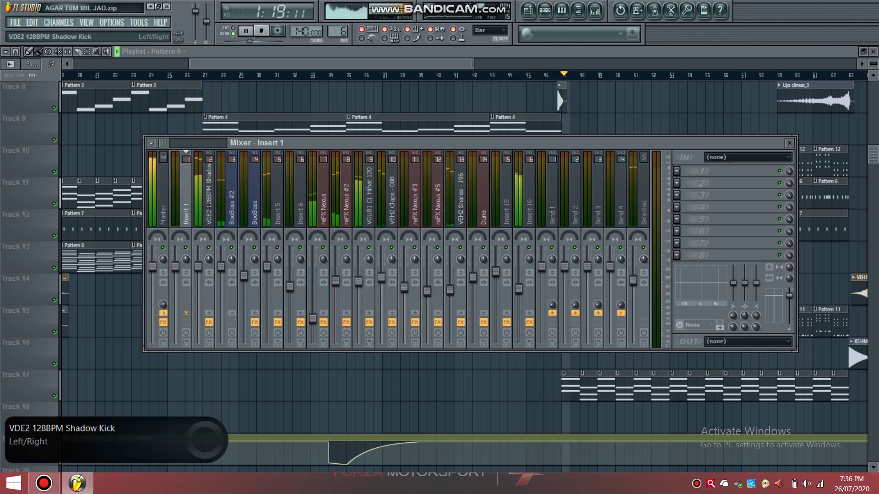
Step: Return to the playlist and examine the clips layered in the drop between bars 47 and 63
key("F5")
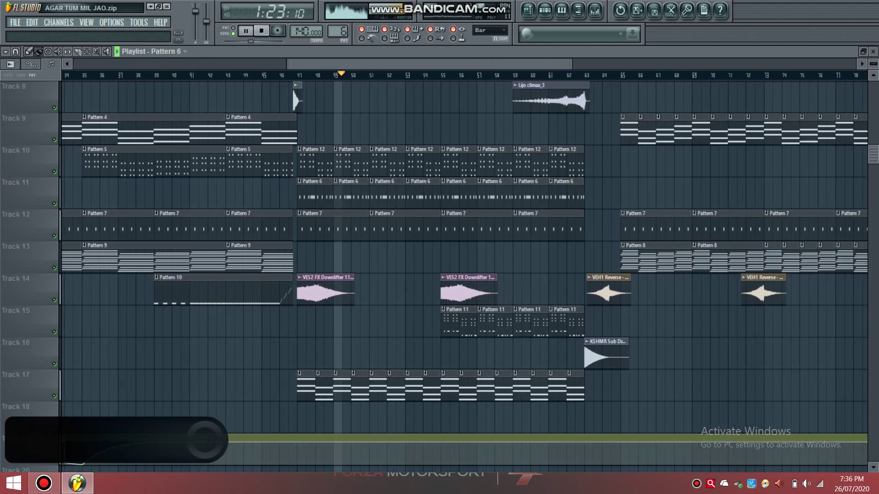
left_click_drag(526, 64, 542, 64)
scroll(384, 130, "up", 5)
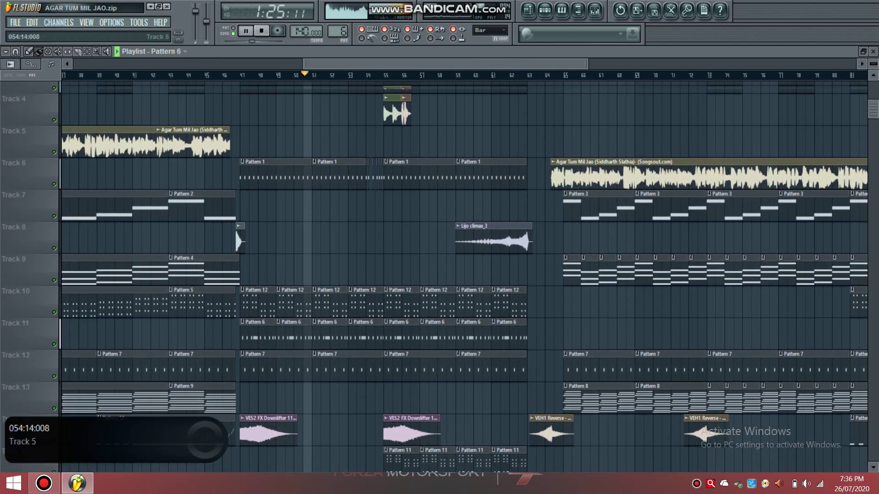
scroll(389, 150, "up", 4)
scroll(397, 151, "down", 7)
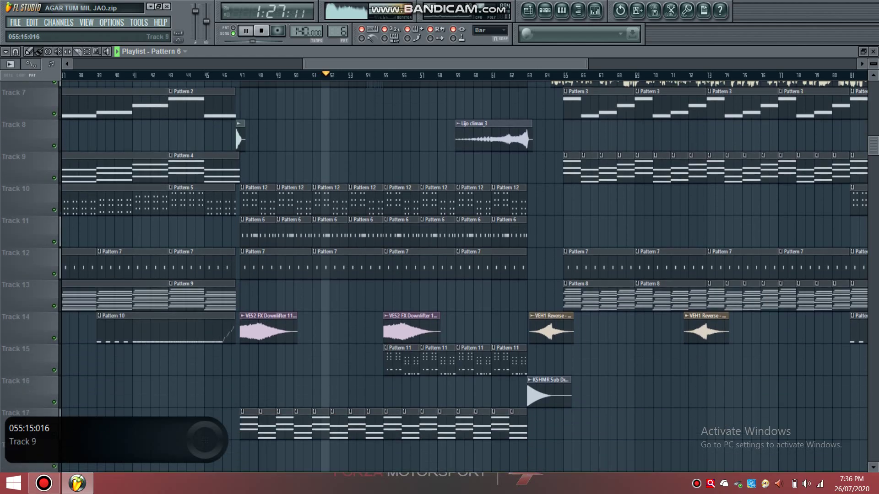
scroll(383, 167, "down", 3)
scroll(375, 180, "up", 4)
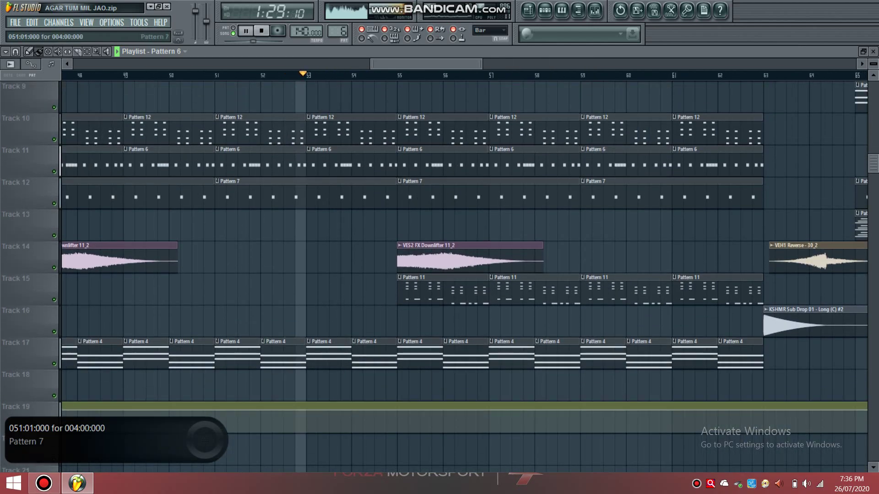
Step: Inspect the DJ tag samples, kick fill and Lijo climax_3 riser within the drop, along with its pattern layers
scroll(355, 224, "up", 7)
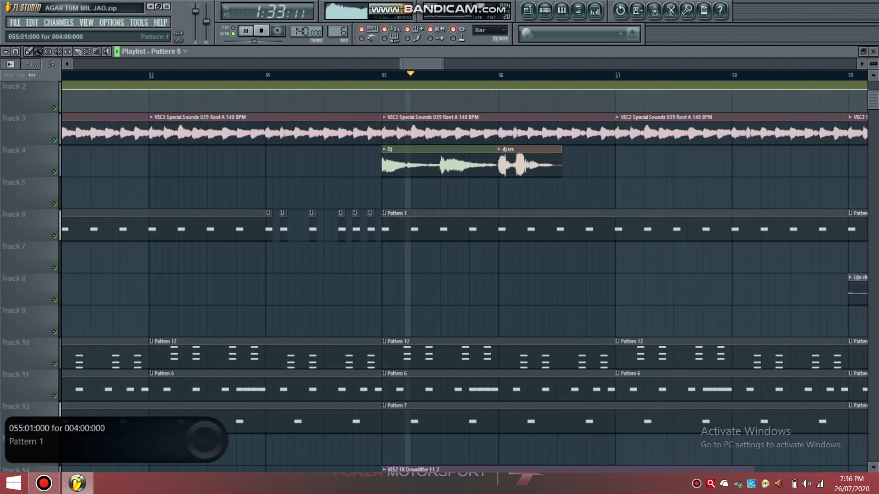
scroll(394, 228, "down", 1)
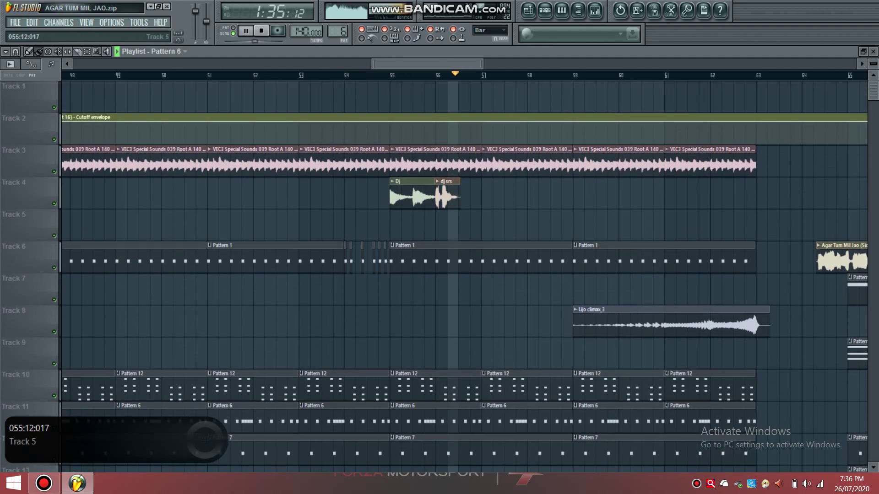
scroll(428, 238, "down", 8)
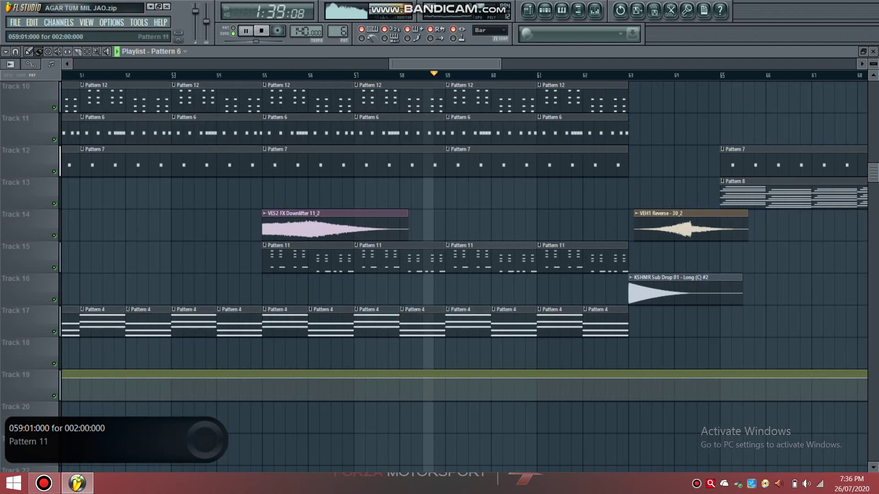
scroll(489, 288, "up", 3)
scroll(473, 260, "up", 2)
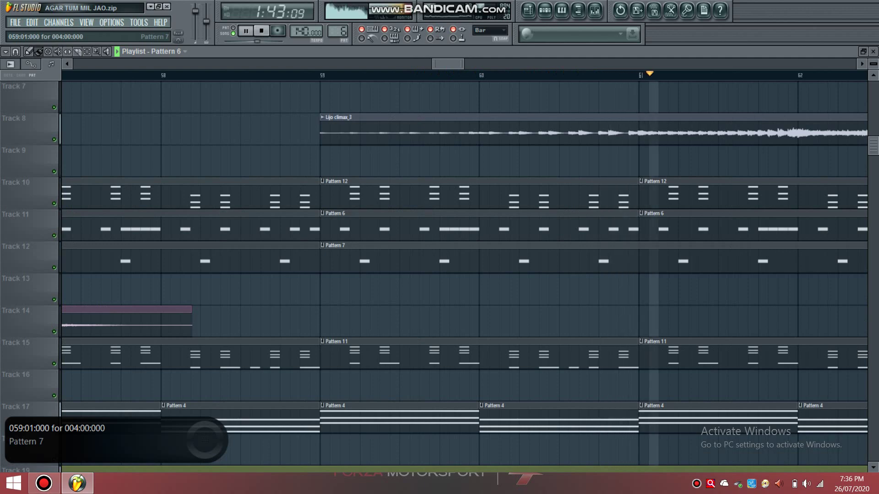
scroll(474, 275, "down", 8)
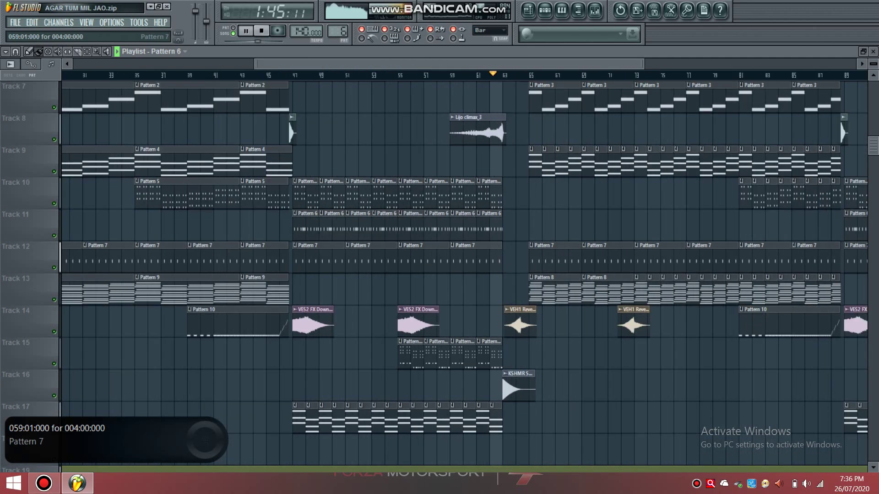
Step: Open the reFX Nexus #3 notes of Pattern 8 at bar 65 in the piano roll
scroll(475, 274, "up", 8)
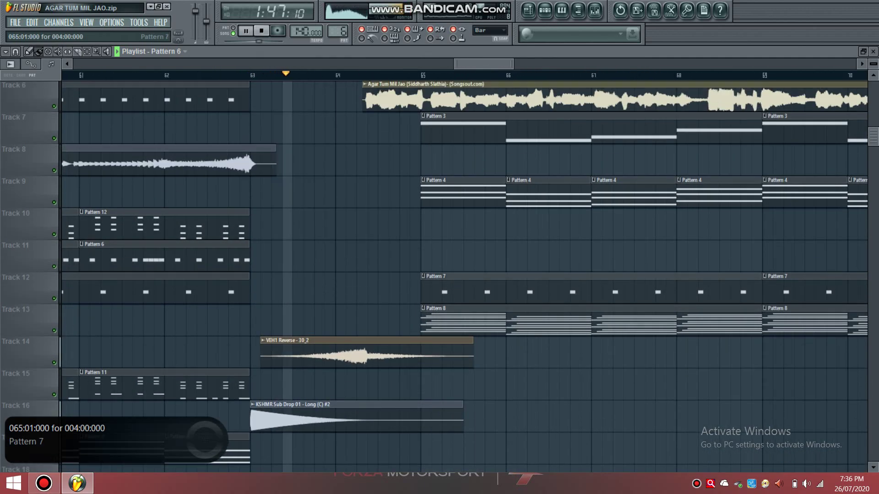
scroll(457, 287, "down", 1)
double_click(457, 288)
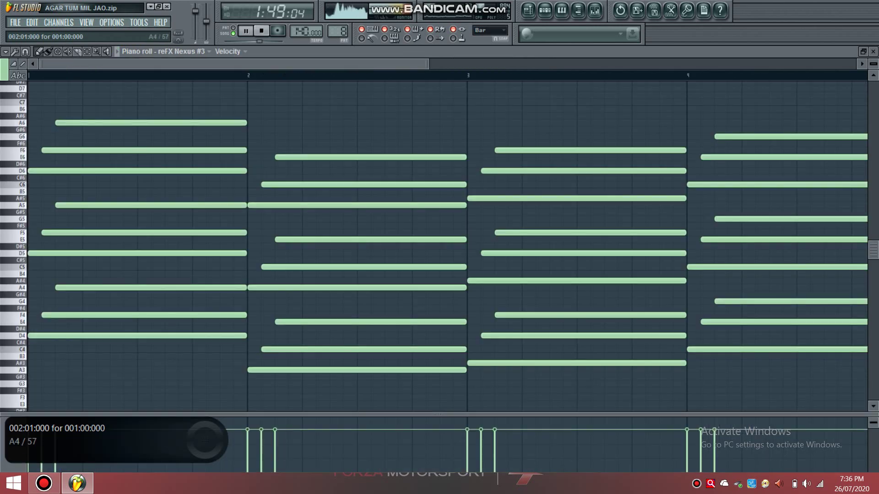
Step: Examine the staggered reFX Nexus #3 chord notes across bars 1 to 4 of Pattern 8
scroll(247, 287, "down", 2, "ctrl")
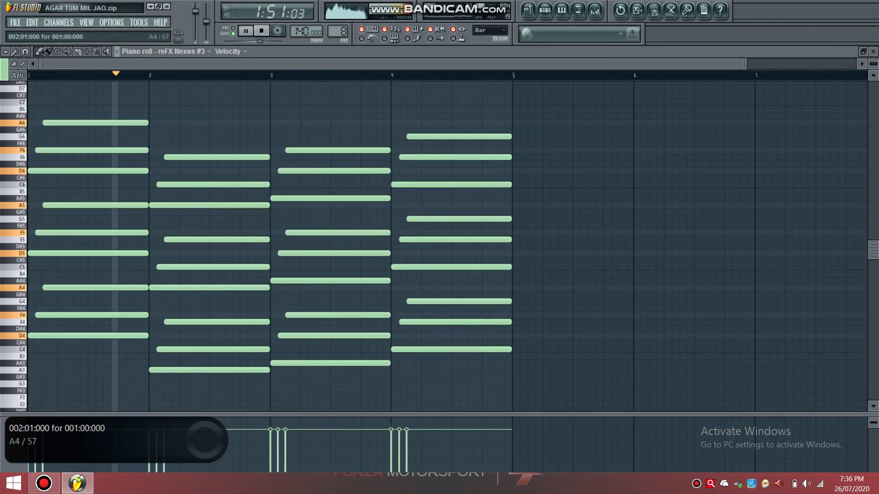
scroll(128, 260, "up", 8, "ctrl")
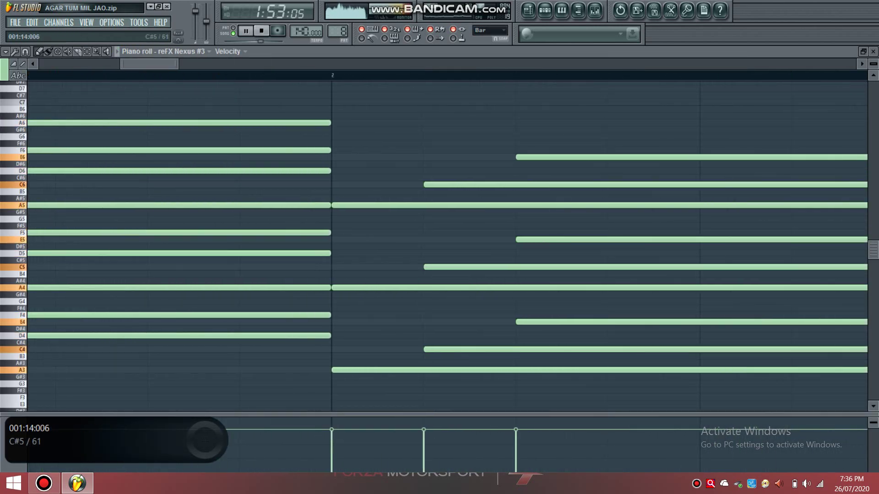
scroll(78, 260, "down", 8, "ctrl")
scroll(301, 308, "up", 3, "ctrl")
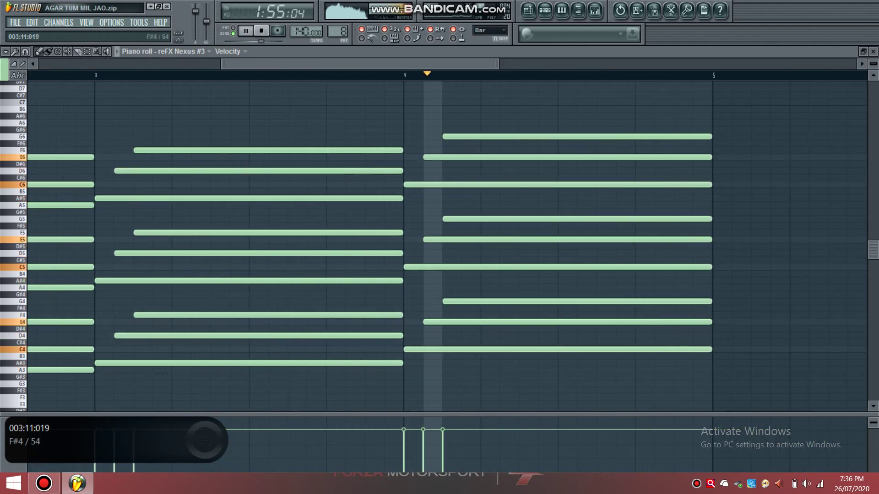
scroll(128, 284, "down", 3, "ctrl")
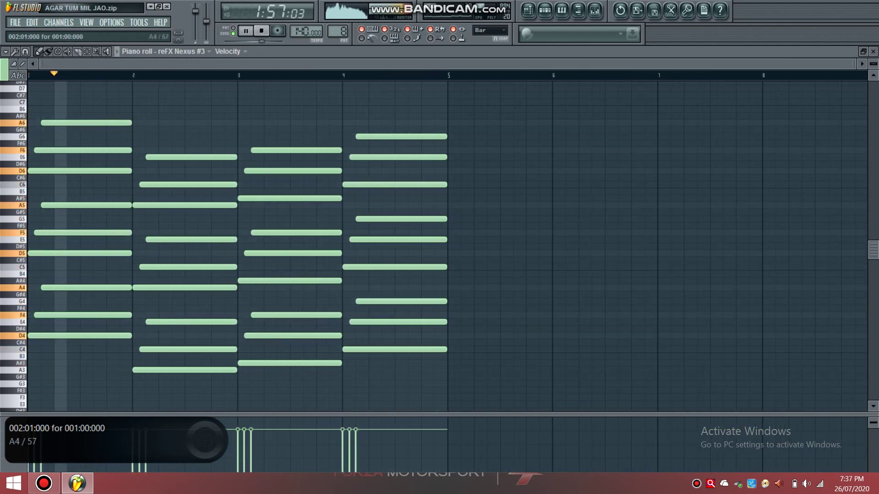
Step: Check the mixer levels and return to the playlist to view the vocal section between bars 65 and 89
key("F9")
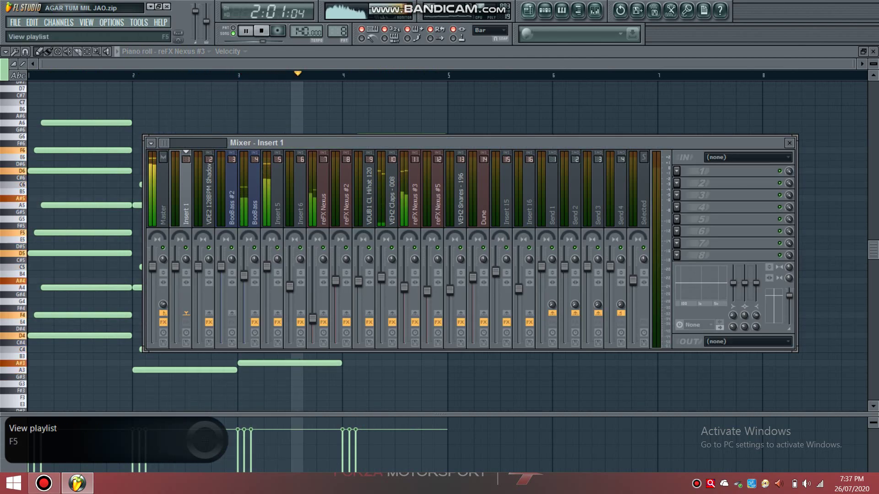
left_click(528, 11)
scroll(446, 228, "up", 5)
scroll(446, 228, "down", 4, "ctrl")
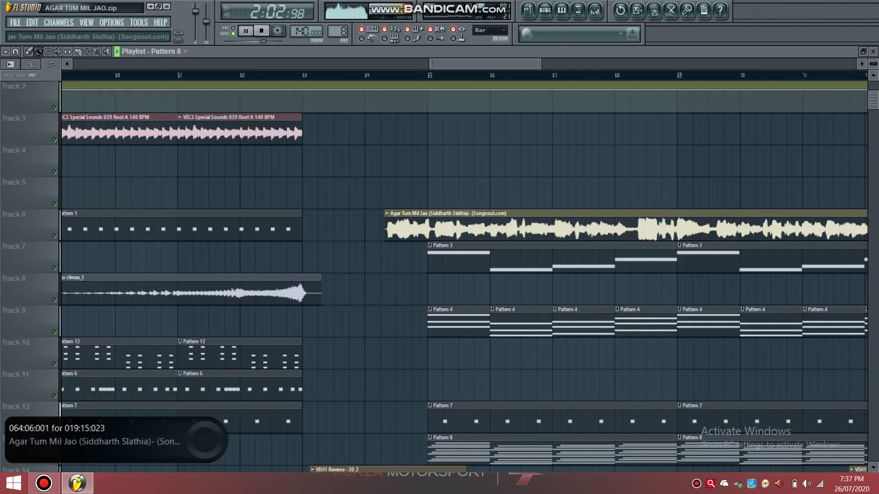
scroll(613, 256, "up", 5, "ctrl")
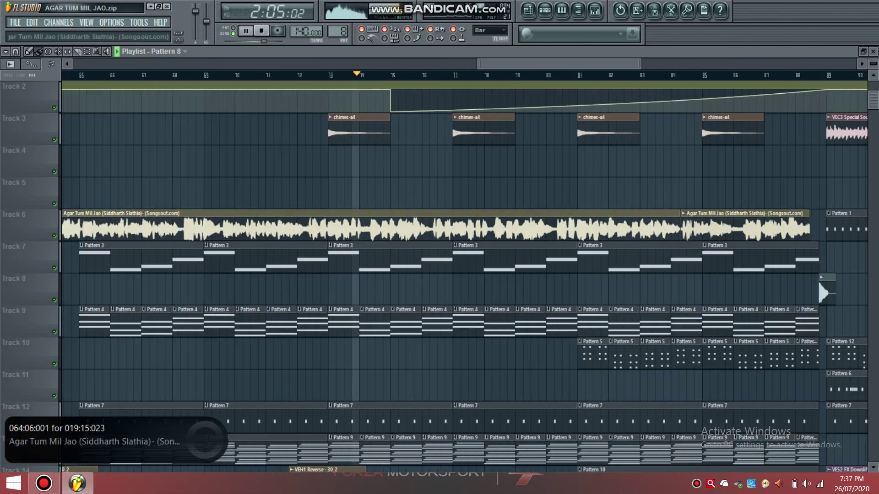
Step: Examine the pattern and effect layers on Tracks 7 to 19 between bars 71 and 83
scroll(613, 256, "down", 3)
scroll(818, 152, "up", 3, "ctrl")
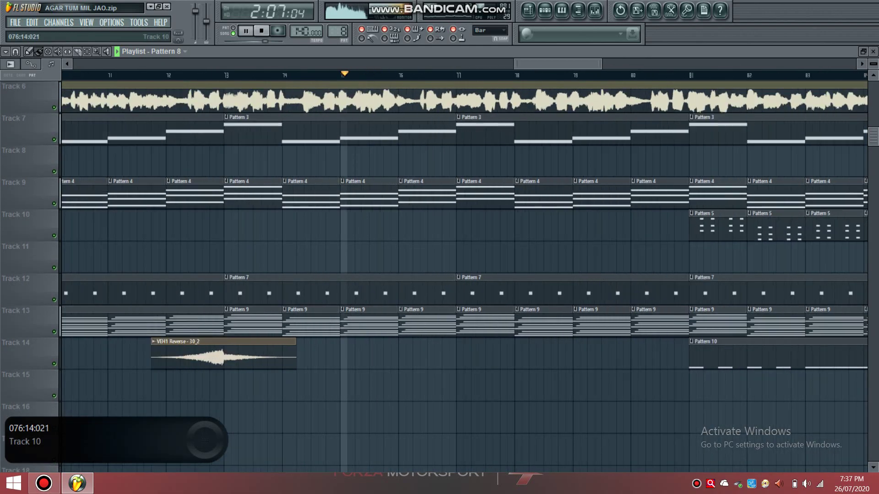
scroll(419, 224, "down", 5)
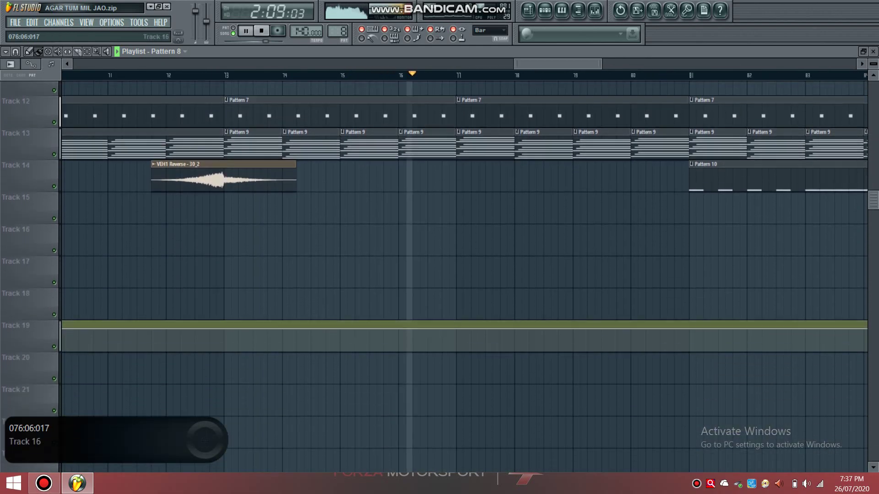
scroll(418, 224, "up", 6)
scroll(419, 197, "up", 2)
scroll(419, 197, "down", 5, "ctrl")
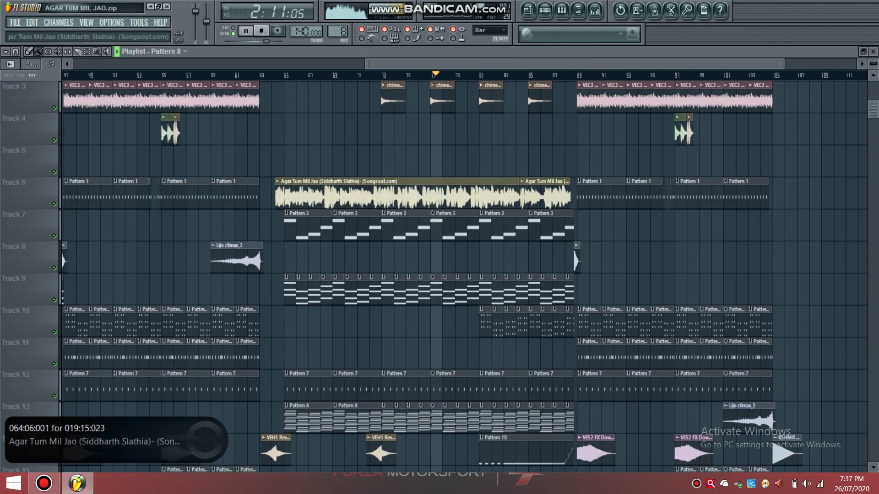
Step: Inspect the Insert 16 cutoff envelope and the chimes-a4 clips leading up to the second drop at bar 89
scroll(510, 160, "up", 2)
scroll(458, 266, "right", 6)
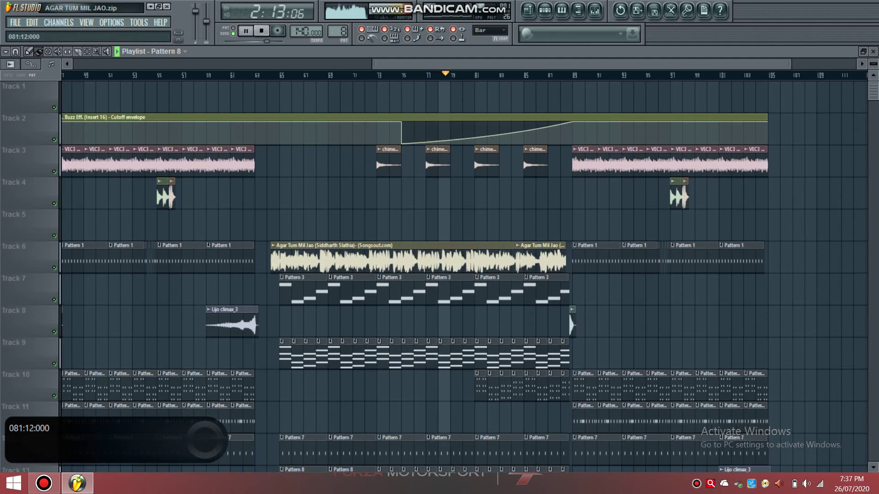
scroll(458, 266, "right", 2)
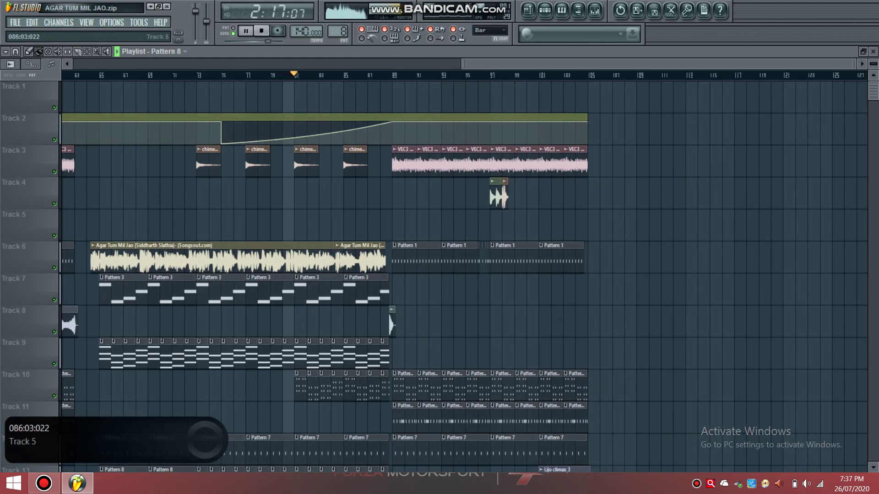
scroll(366, 225, "up", 2)
scroll(312, 274, "up", 2)
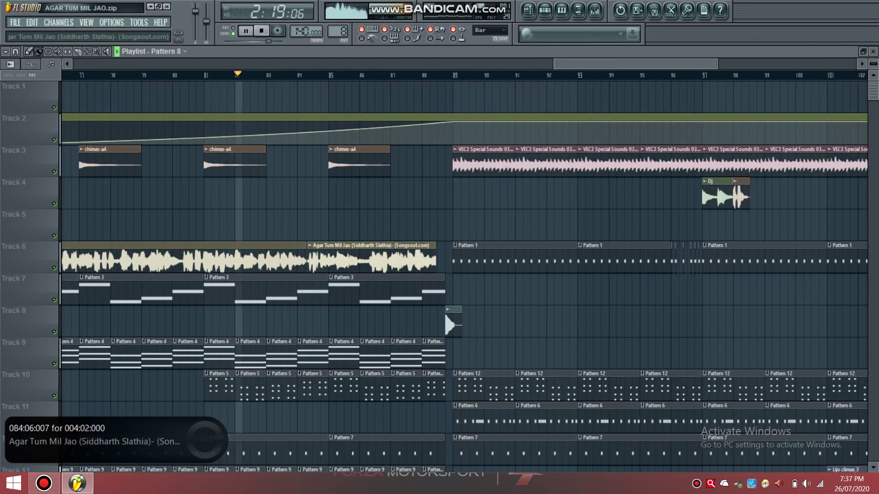
Step: Inspect the build-up layers beneath the vocal between bars 81 and 89, down to Pattern 10 on Track 14
scroll(307, 259, "down", 4)
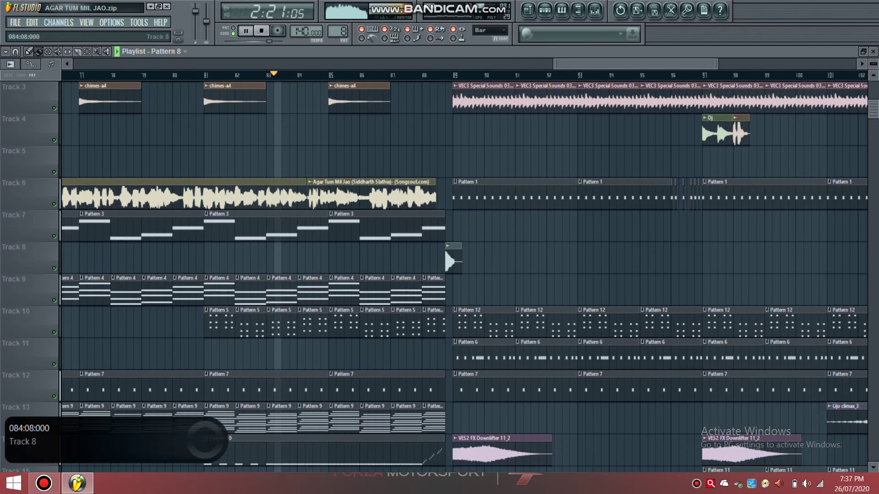
scroll(298, 259, "down", 1)
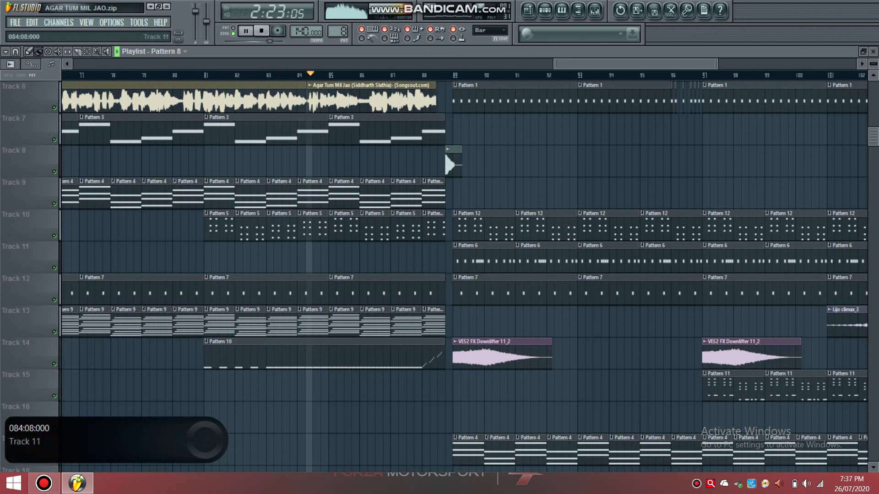
scroll(313, 258, "up", 3)
scroll(313, 259, "down", 2)
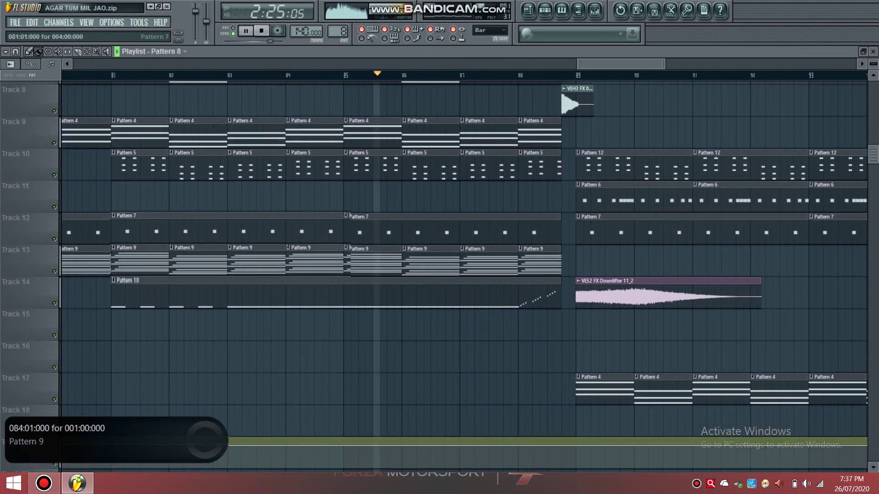
Step: Open Pattern 10's VEH2 Snares - 196 notes in the piano roll and examine the accelerating, rising snare roll
scroll(351, 299, "down", 1)
double_click(423, 265)
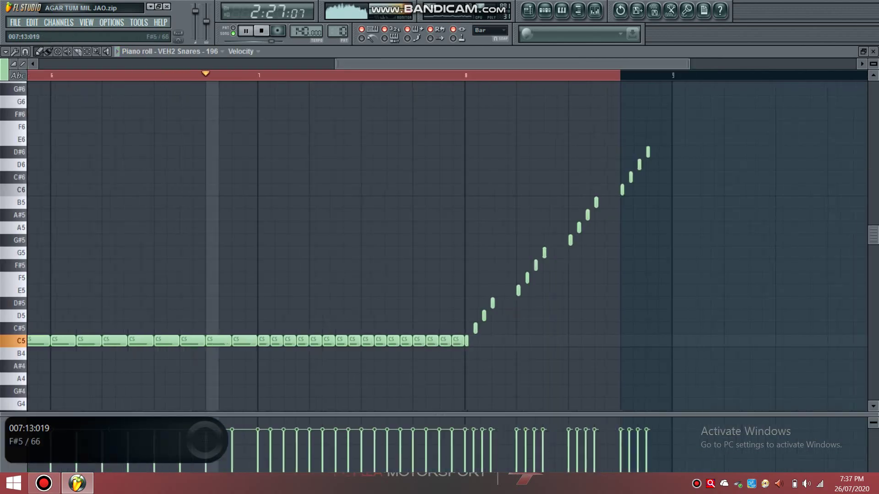
scroll(399, 379, "up", 1)
scroll(399, 378, "down", 5)
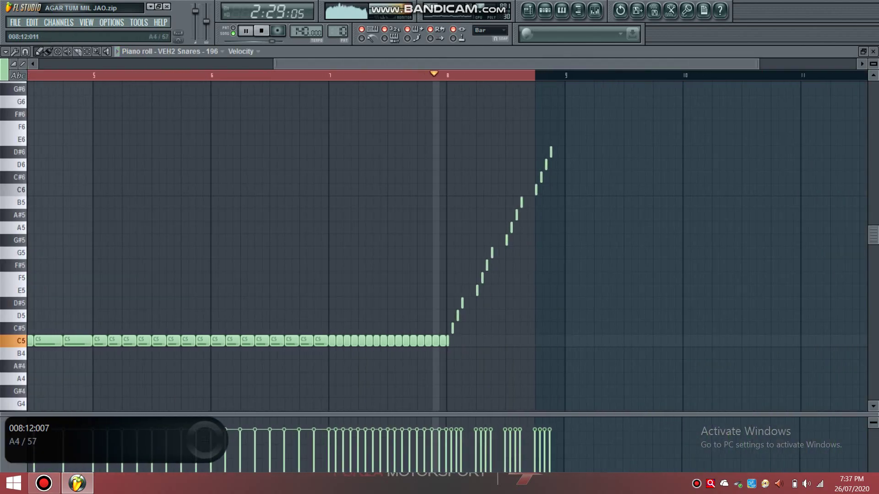
scroll(477, 353, "up", 5)
scroll(524, 353, "down", 4)
scroll(640, 278, "up", 4)
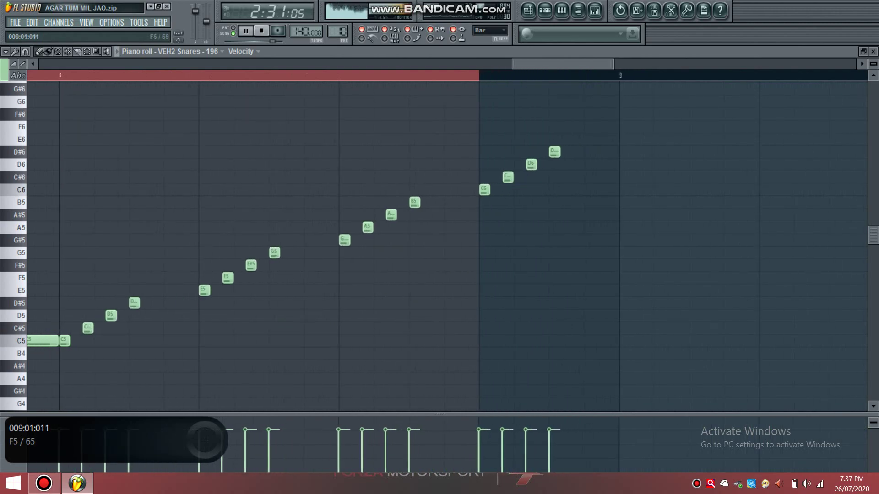
Step: Check the mixer levels during the second drop and return to the playlist at bars 89 to 105
key("F9")
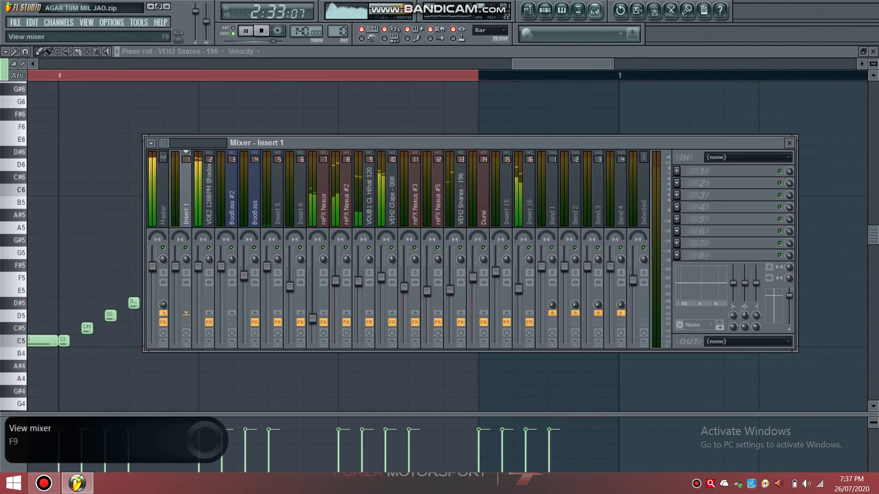
key("F8")
key("F5")
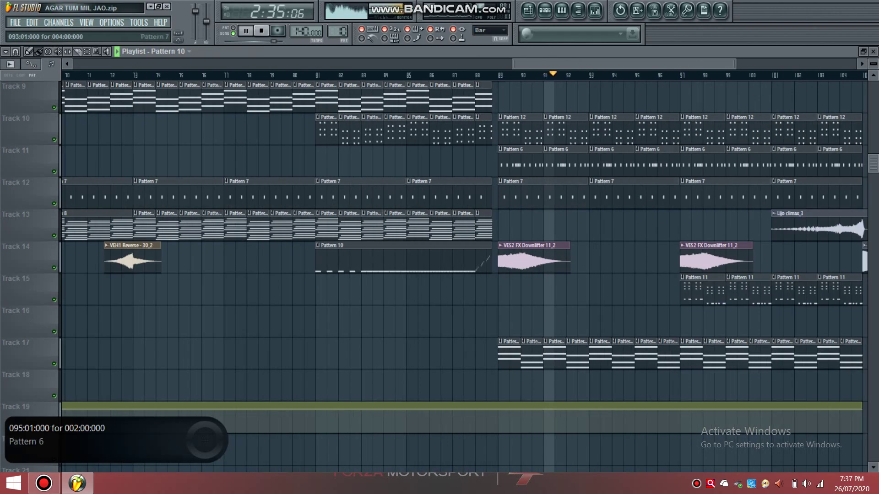
scroll(597, 277, "right", 6)
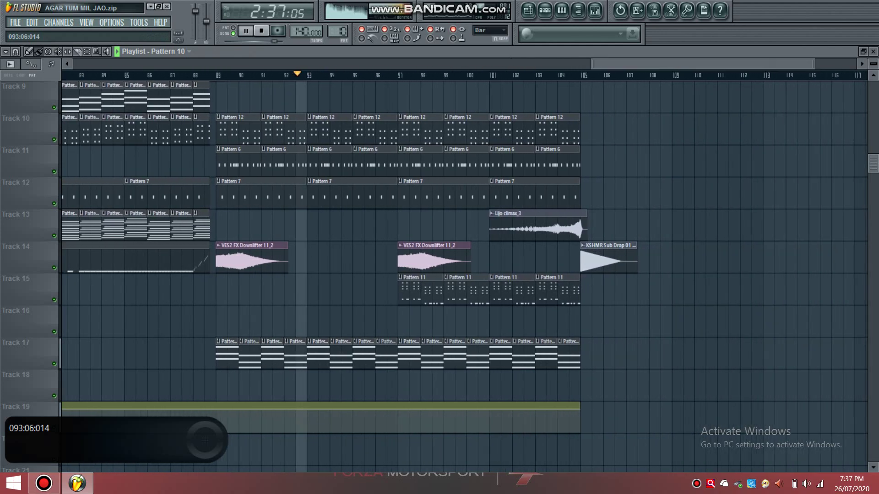
Step: Examine the VEC3 Special Sounds loop, DJ tags and kick pattern on the upper tracks of the second drop
scroll(348, 229, "up", 6)
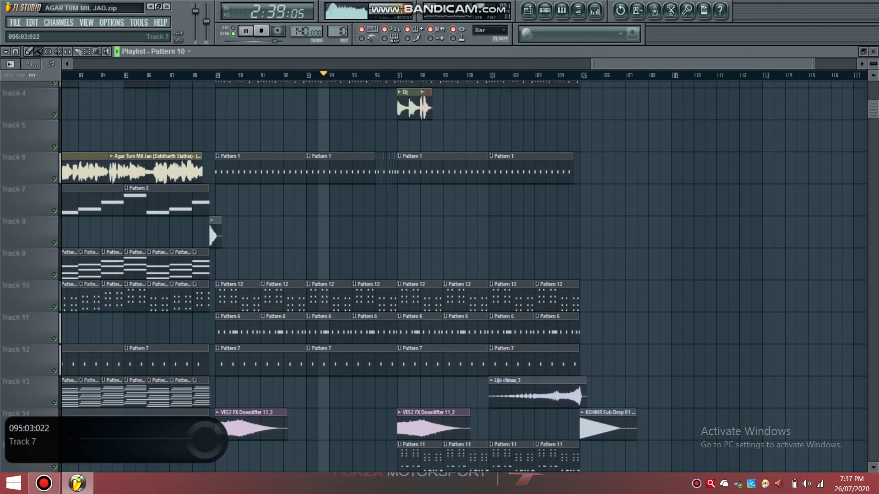
scroll(353, 248, "up", 2)
scroll(310, 193, "up", 3)
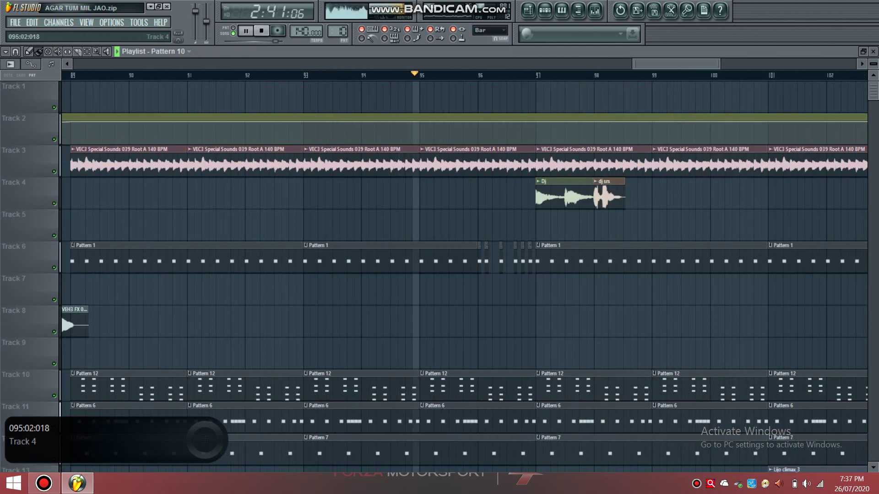
scroll(438, 193, "up", 2)
scroll(440, 192, "down", 5)
scroll(439, 192, "down", 5, "ctrl")
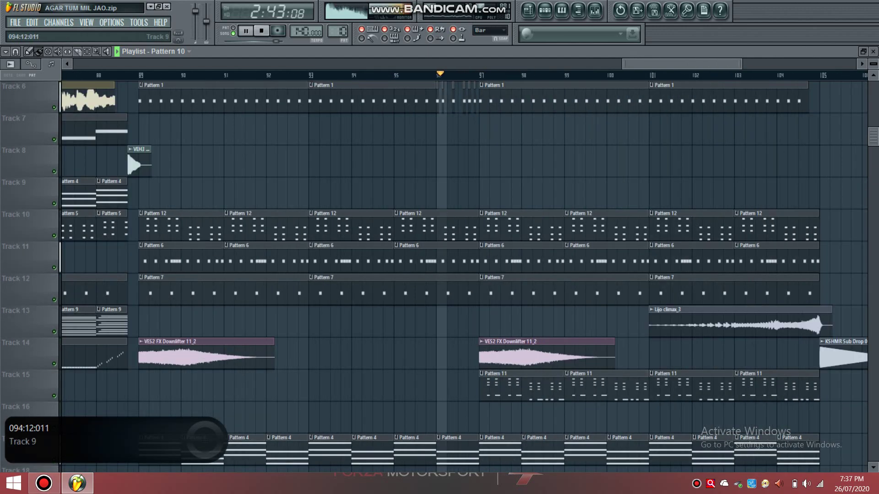
Step: Examine the second drop's lower tracks around bar 97, including VES2 FX Downlifter 11_2, Pattern 11 and Pattern 4
scroll(439, 192, "down", 2)
scroll(440, 192, "up", 5, "ctrl")
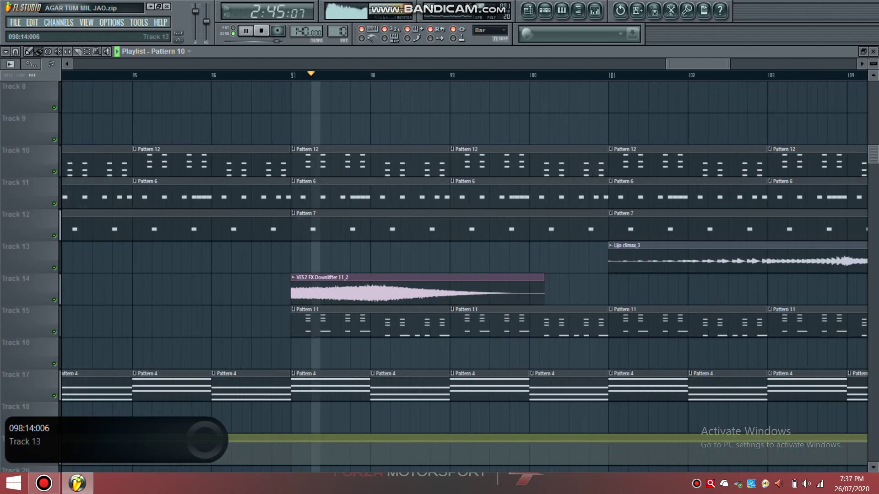
scroll(367, 257, "down", 2)
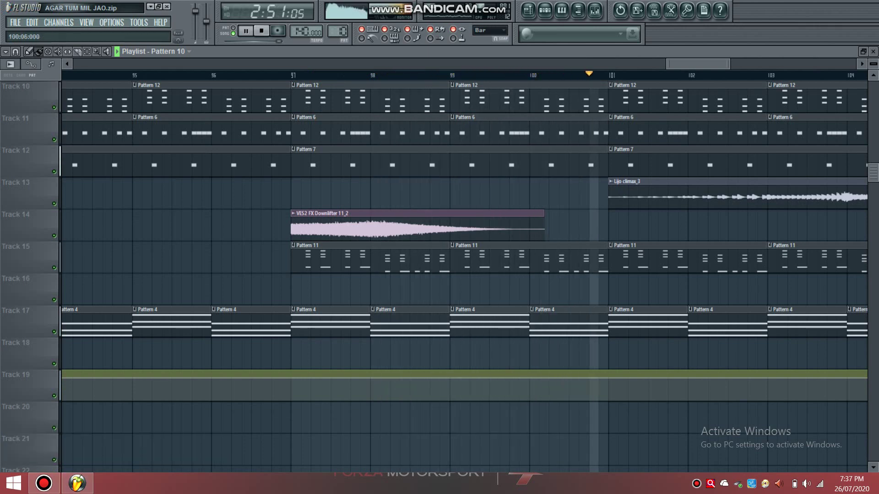
Step: Inspect the song's ending around bar 105 with the Lijo climax_3 riser and KSHMR Sub Drop, and view the whole arrangement
left_click_drag(696, 64, 743, 64)
scroll(621, 215, "up", 3)
scroll(620, 214, "down", 3)
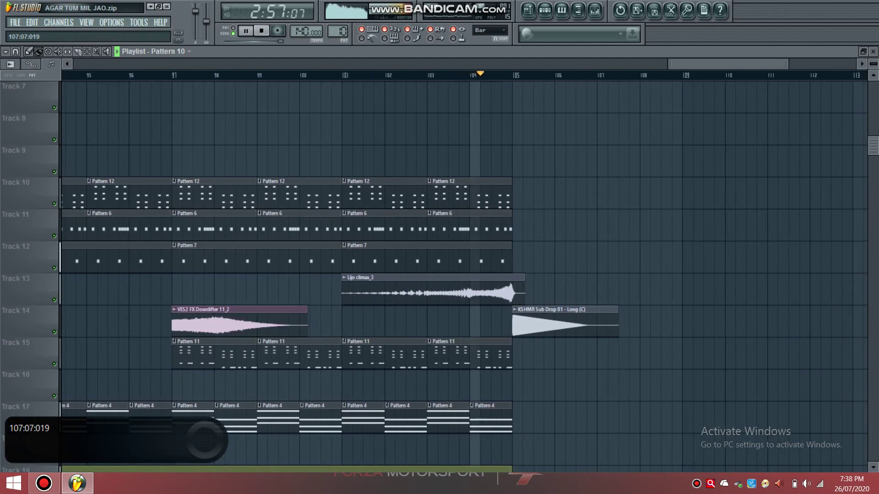
scroll(636, 97, "right", 3)
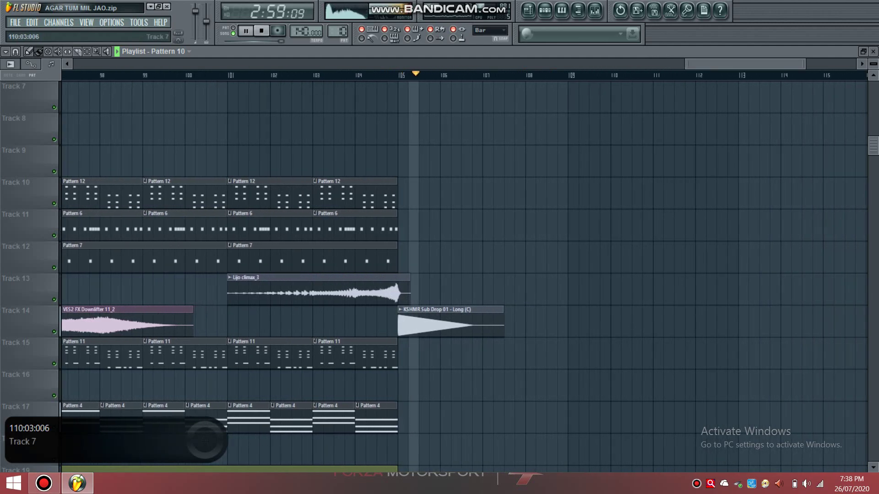
scroll(564, 192, "down", 4)
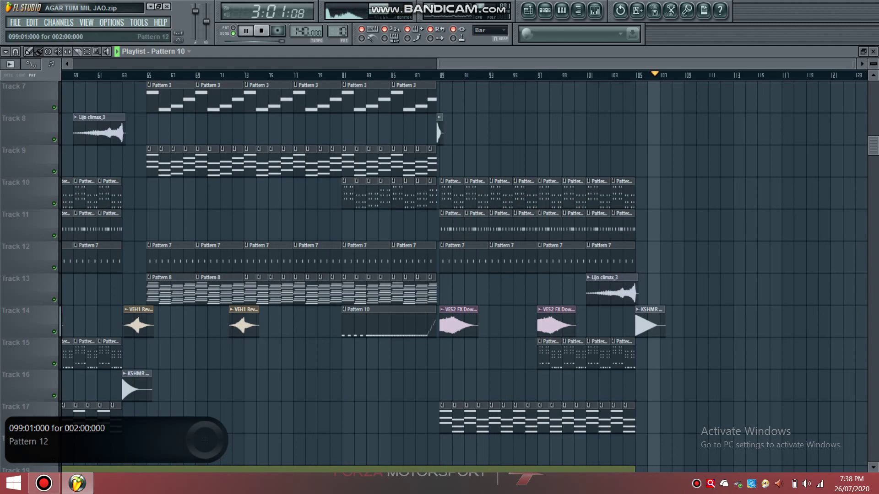
scroll(465, 377, "down", 3)
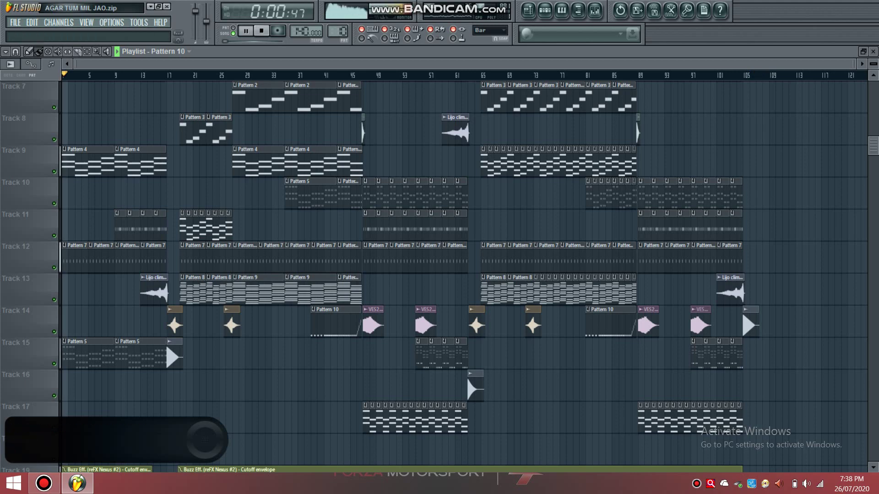
Step: Examine the intro clips from bar 1 to 17, including the reFX Nexus #2 cutoff envelope on Track 19
scroll(63, 162, "up", 4)
scroll(63, 162, "up", 2)
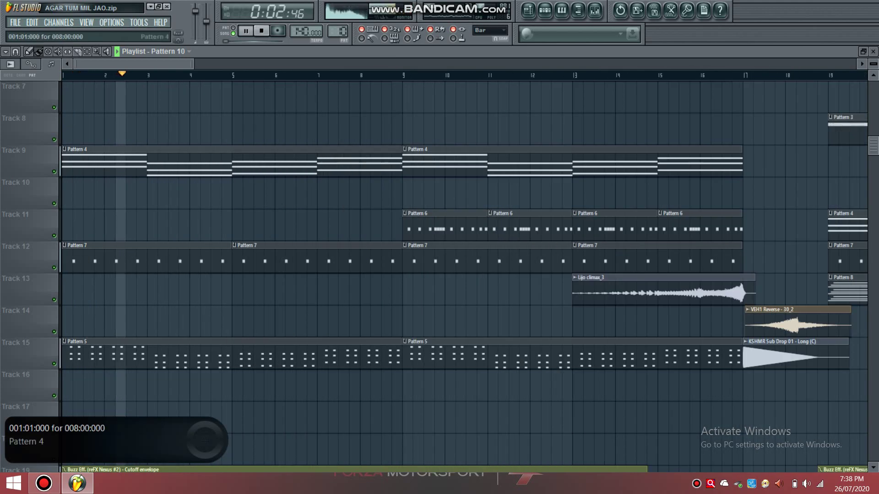
scroll(68, 274, "down", 2)
scroll(55, 274, "down", 2)
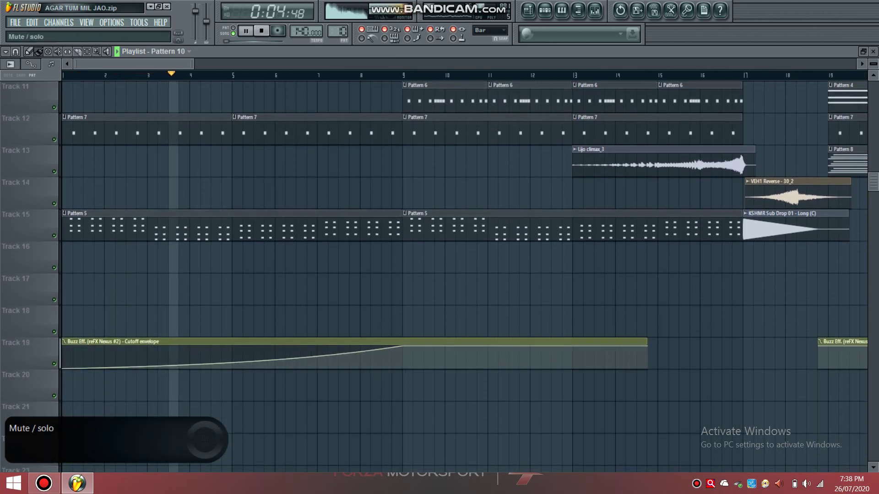
Step: Solo Track 15 to play only the intro's Pattern 5 clips
right_click(54, 235)
scroll(69, 250, "up", 2)
scroll(270, 256, "down", 1)
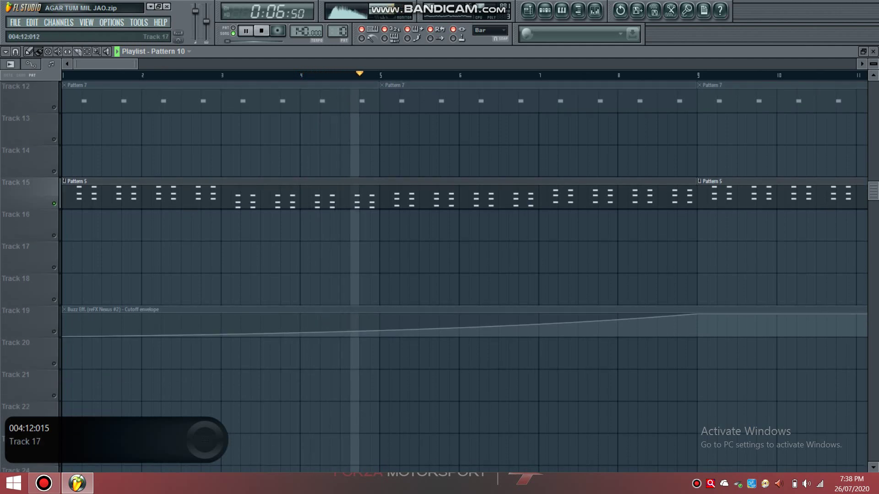
scroll(356, 256, "down", 2)
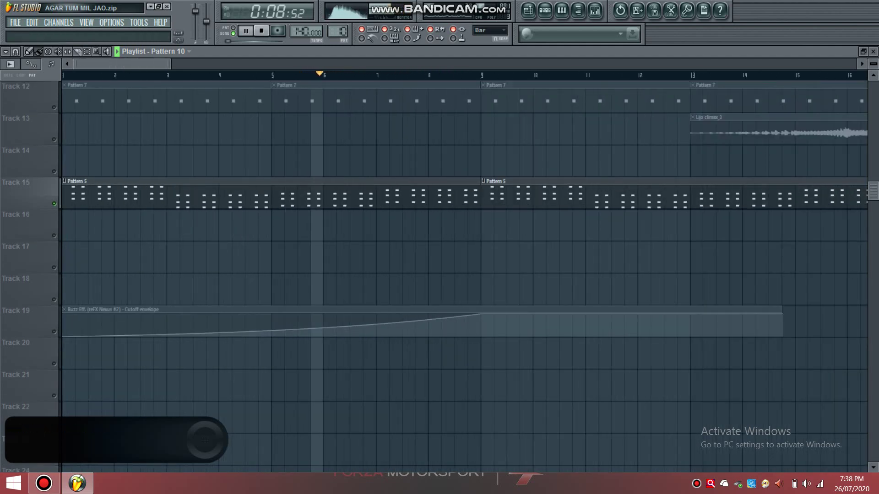
Step: Inspect the effects loaded on the mixer's reFX Nexus #2 insert and go back to the playlist
left_click(594, 10)
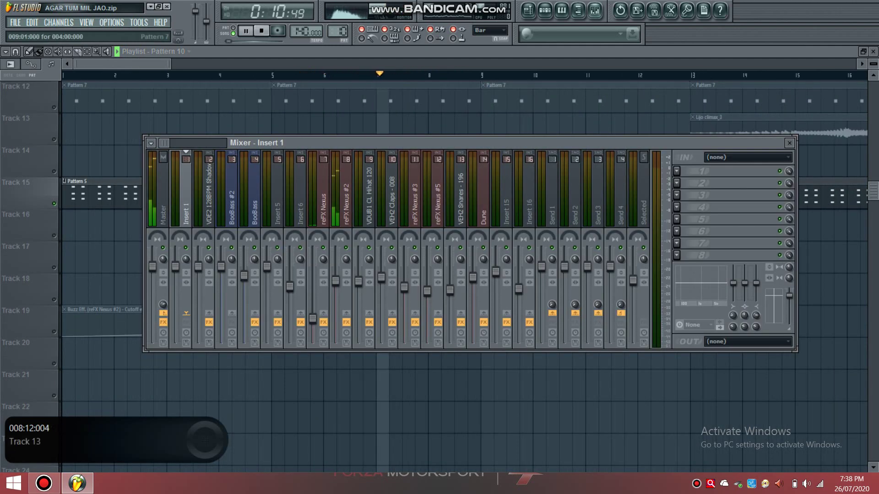
left_click(347, 201)
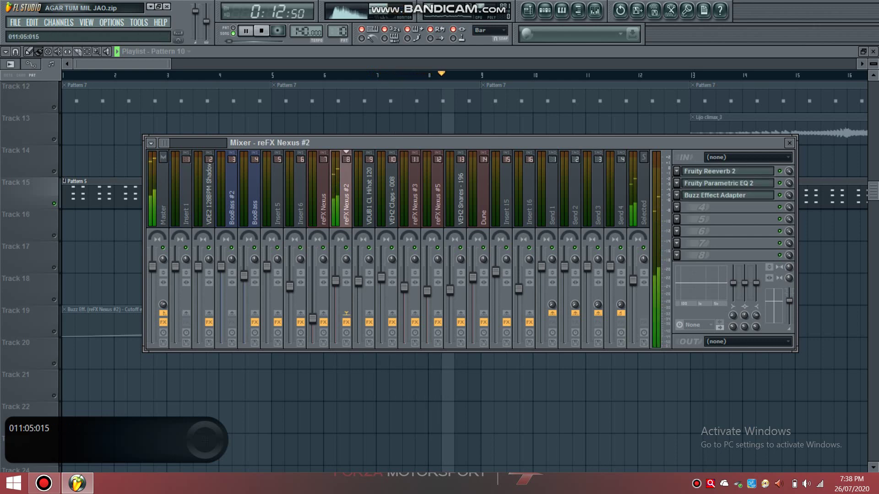
left_click(185, 199)
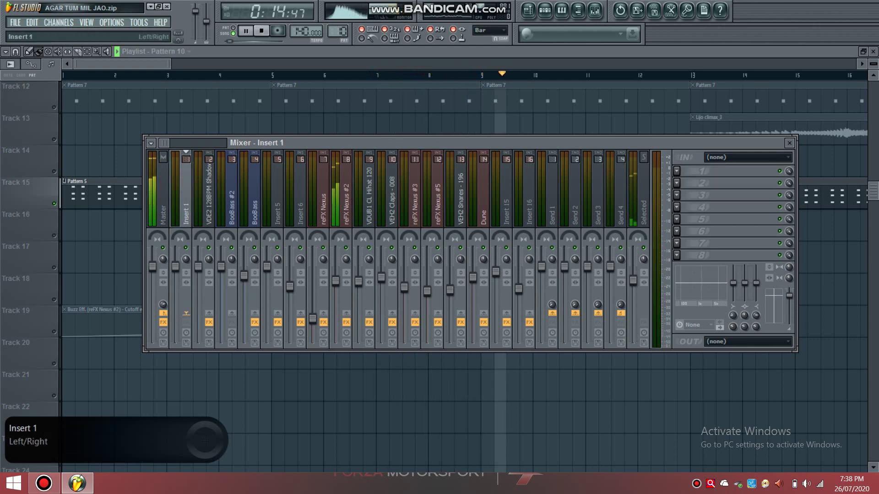
left_click(528, 10)
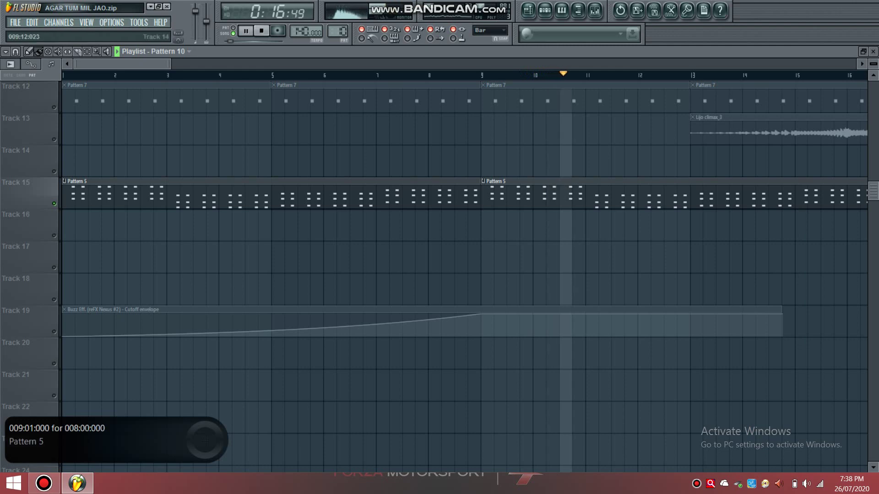
Step: Examine the Pattern 5 notes of reFX Nexus #2 in the piano roll, then return to the playlist
scroll(512, 194, "down", 3)
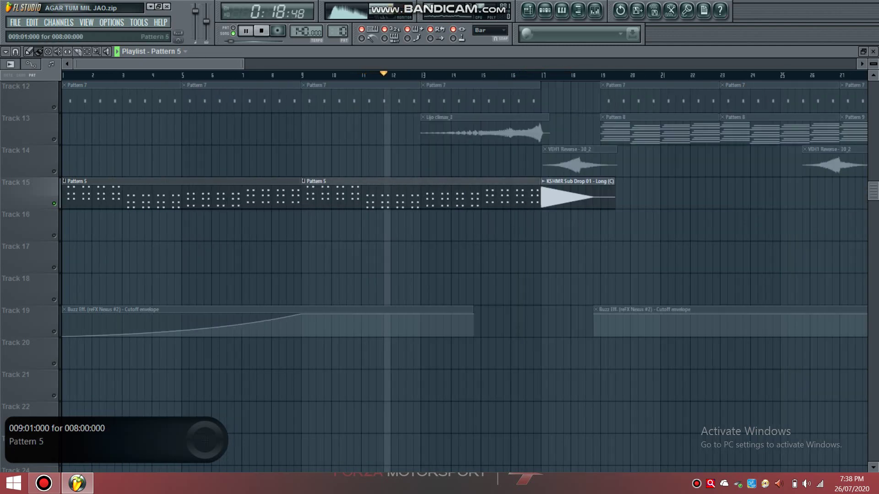
double_click(388, 196)
scroll(388, 201, "down", 4)
scroll(319, 259, "up", 4)
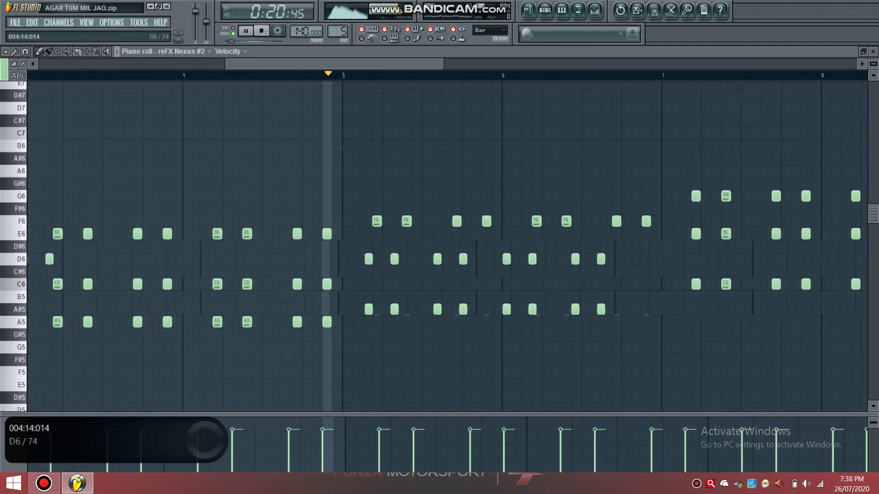
scroll(319, 259, "up", 2)
scroll(318, 259, "down", 2)
scroll(319, 259, "down", 4)
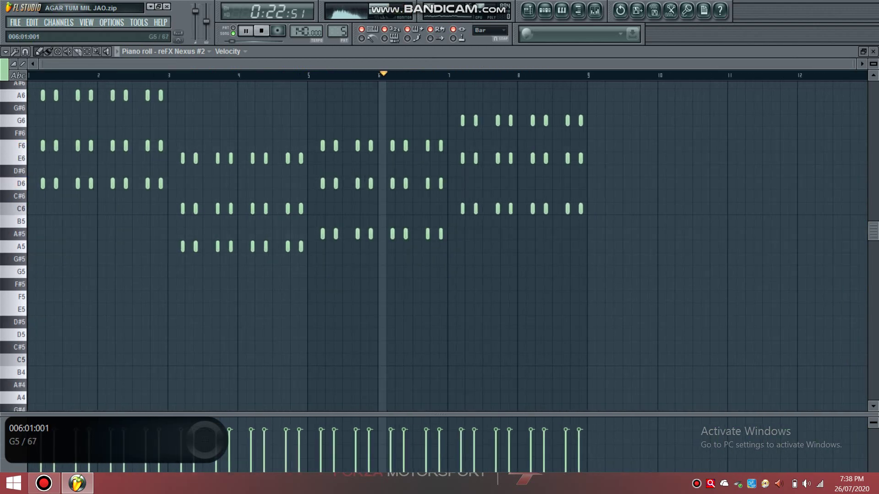
scroll(439, 247, "up", 3)
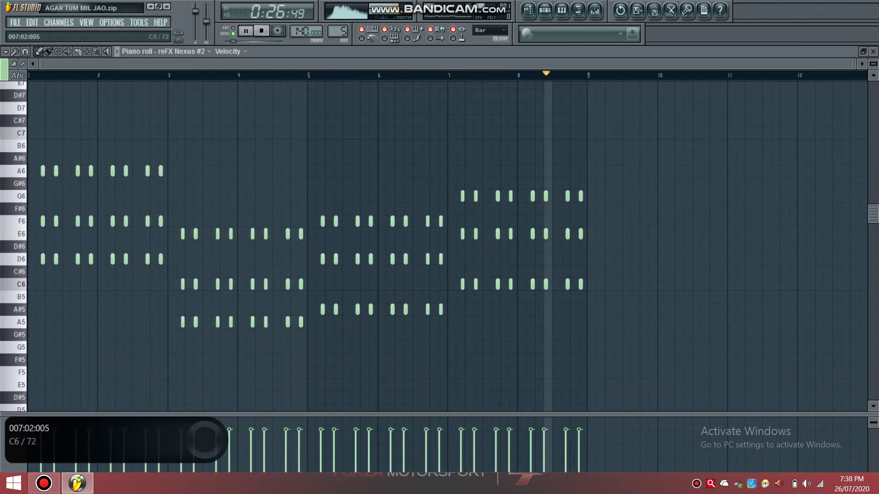
key("F5")
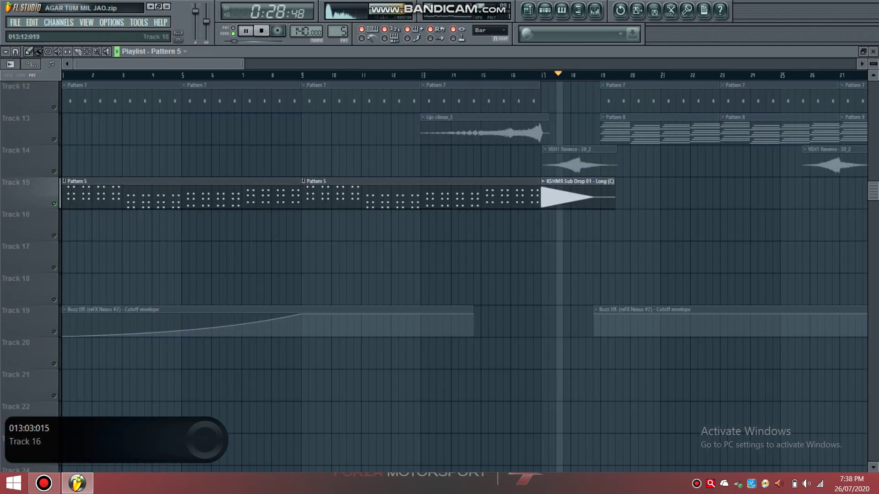
Step: End the solo on Track 15 so all tracks play, and review the section after the intro around bar 17
right_click(54, 203)
scroll(76, 199, "up", 2)
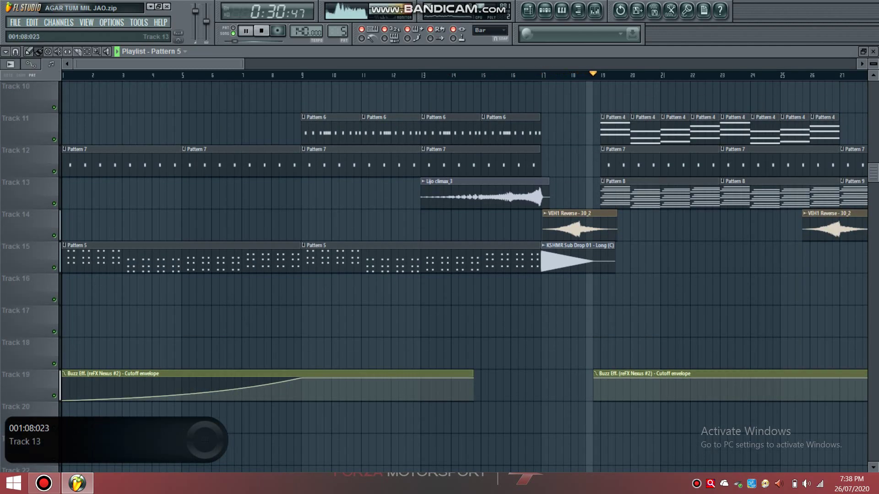
scroll(90, 198, "down", 2)
scroll(90, 198, "up", 5)
scroll(68, 204, "up", 5)
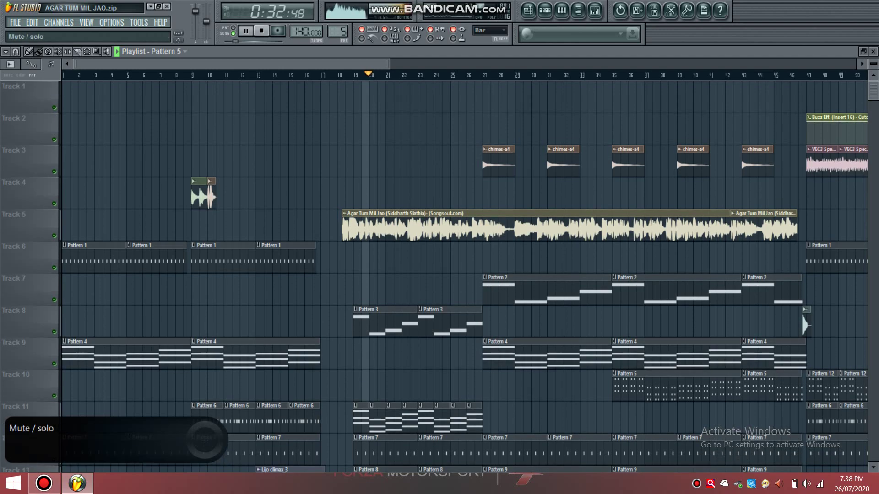
scroll(323, 256, "up", 3, "ctrl")
scroll(323, 256, "down", 6)
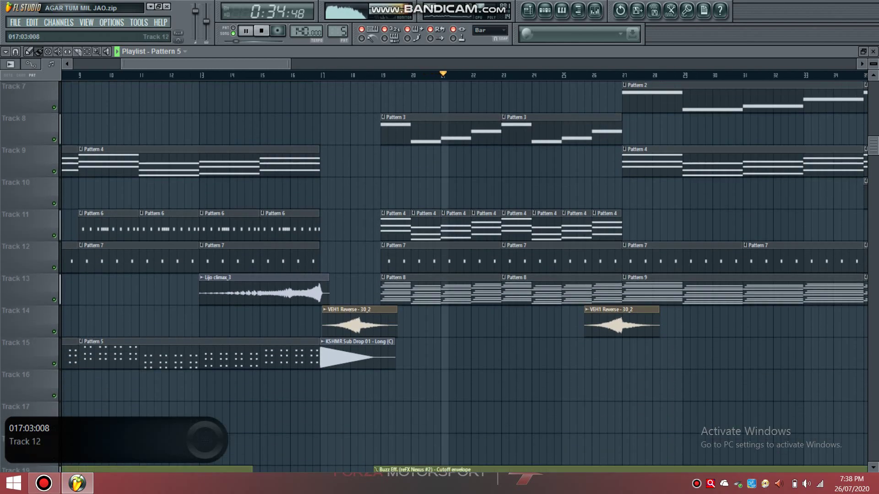
Step: Examine the reFX Nexus #3 chord notes of Track 13's Pattern 8 in the piano roll and return to the playlist
scroll(458, 284, "up", 3, "ctrl")
scroll(444, 288, "down", 2)
scroll(446, 288, "up", 2)
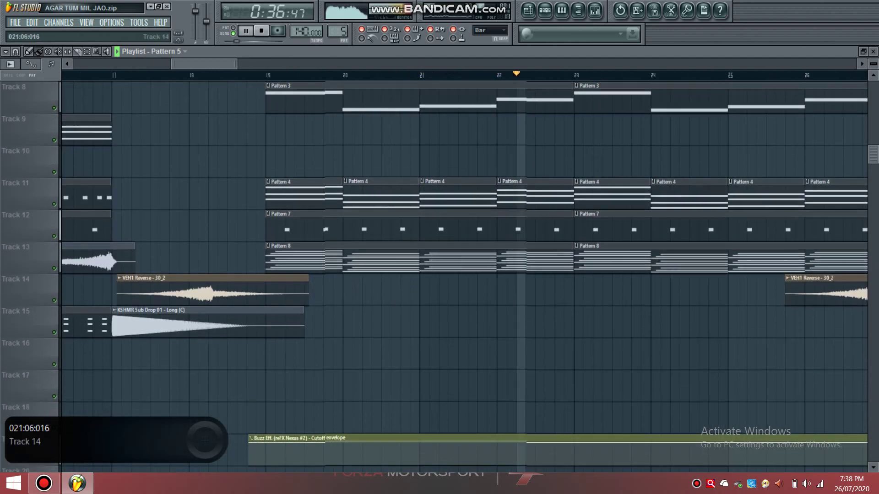
scroll(432, 270, "down", 2)
scroll(433, 257, "up", 3, "ctrl")
left_click(433, 229)
double_click(430, 229)
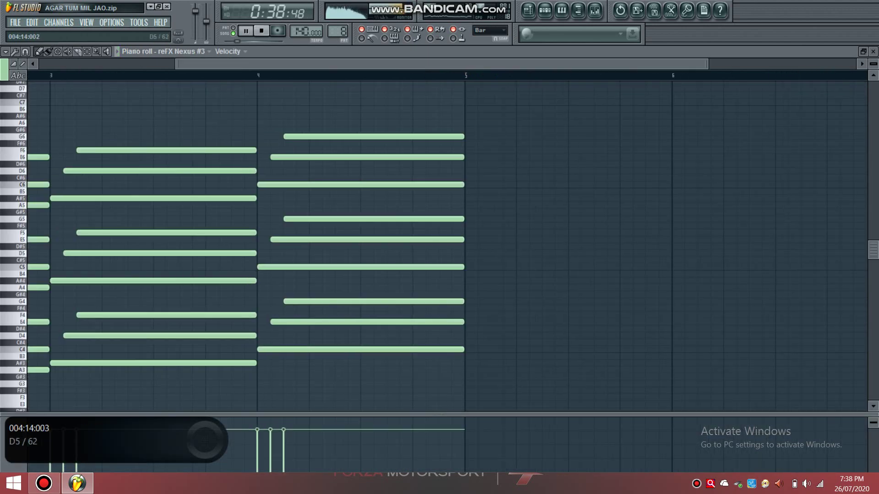
scroll(427, 253, "down", 2, "ctrl")
scroll(447, 247, "up", 4, "ctrl")
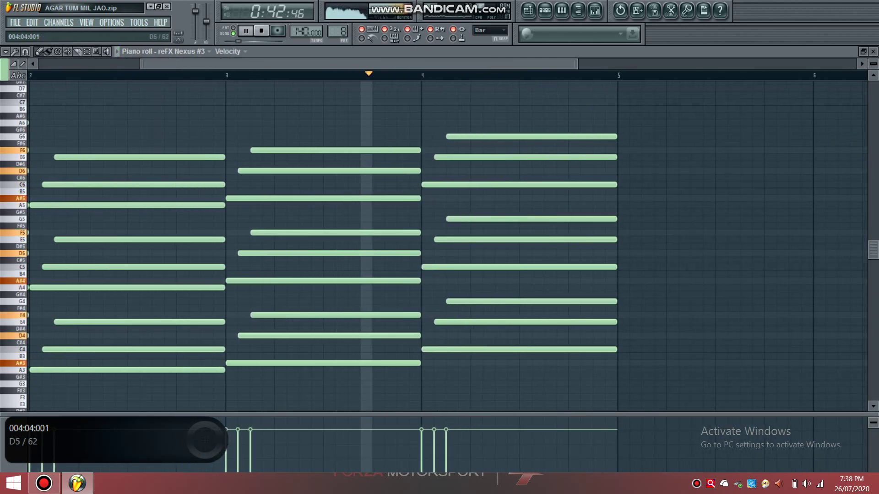
scroll(458, 246, "up", 4, "ctrl")
scroll(458, 246, "down", 6, "ctrl")
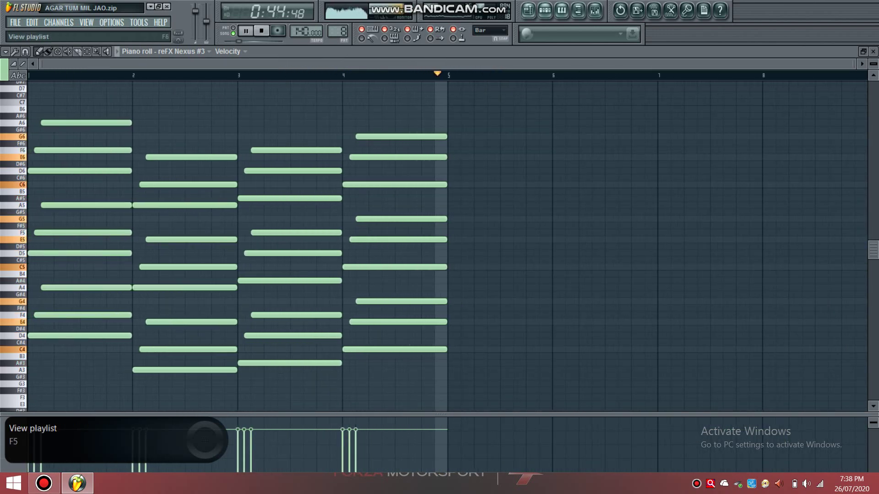
left_click(528, 10)
Step: Examine the reFX Nexus chord notes of Track 9's Pattern 4 at bar 27 in the piano roll and return to the playlist
scroll(536, 289, "down", 4, "ctrl")
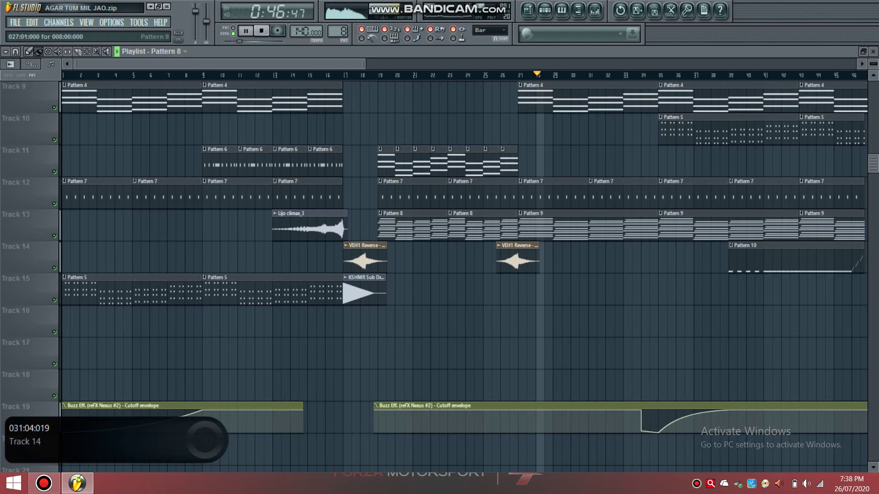
scroll(539, 288, "up", 3)
scroll(579, 288, "up", 2, "ctrl")
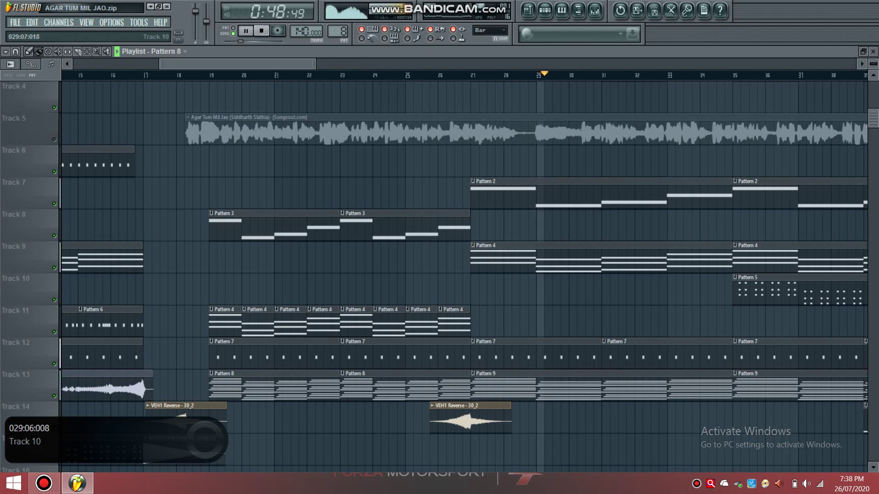
scroll(528, 287, "up", 3)
scroll(512, 286, "down", 2)
double_click(485, 285)
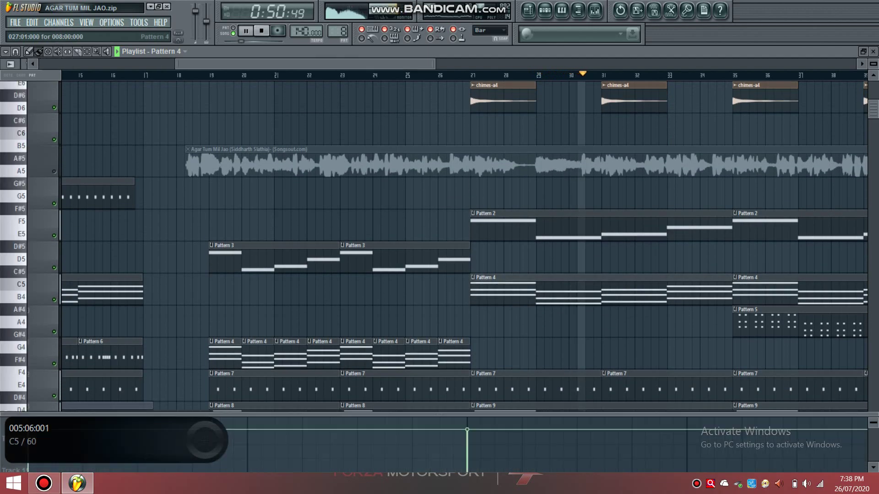
scroll(489, 285, "down", 2, "ctrl")
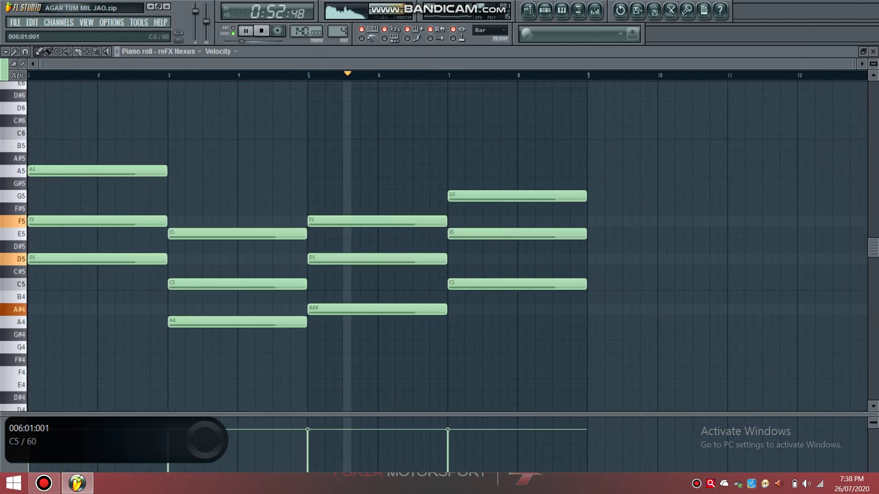
scroll(378, 284, "down", 3)
scroll(379, 284, "up", 6)
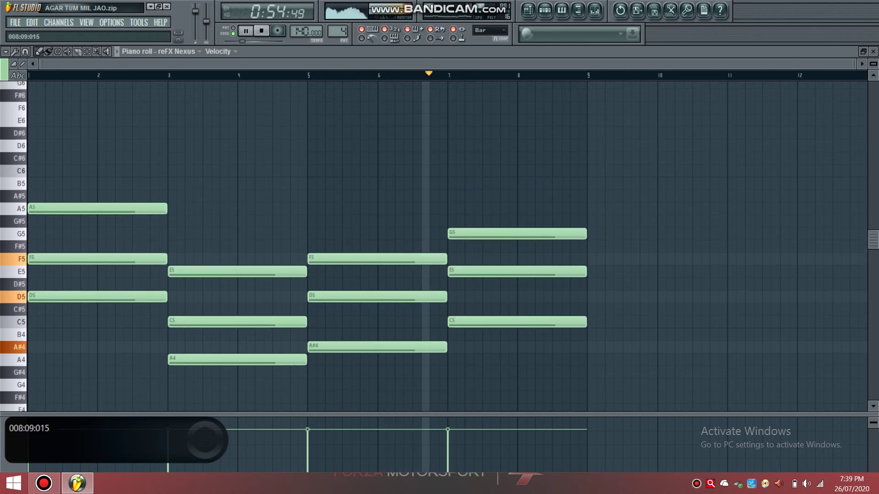
left_click(528, 10)
Step: Look over the whole arrangement from Track 1 to Track 17, including the Insert 16 cutoff envelope on Track 2
scroll(490, 161, "down", 4, "ctrl")
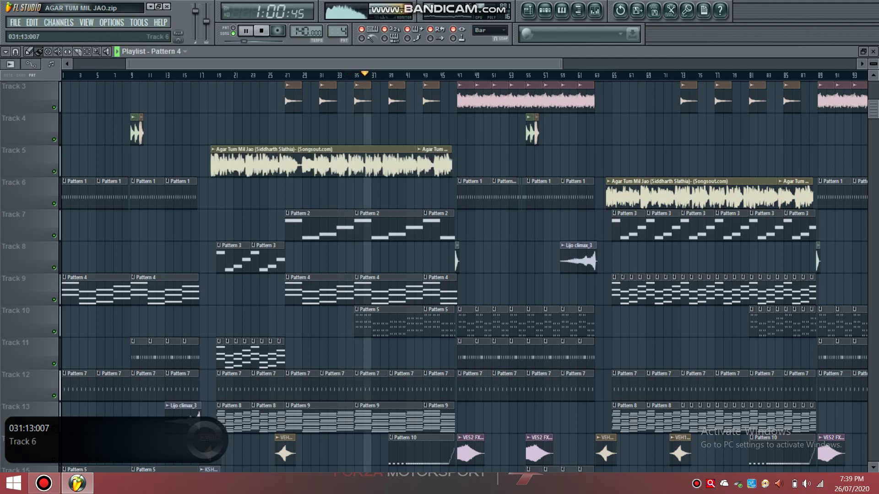
scroll(326, 194, "up", 1, "ctrl")
scroll(320, 194, "right", 5)
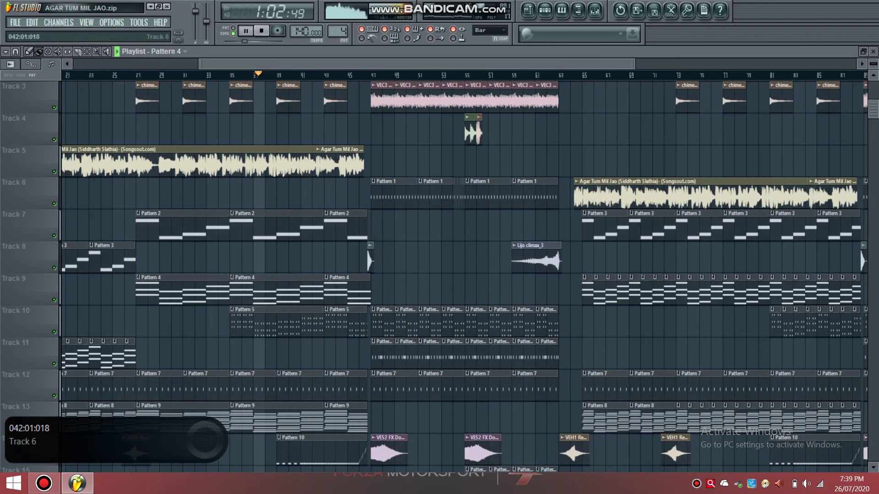
scroll(312, 194, "down", 4)
scroll(95, 290, "down", 2, "ctrl")
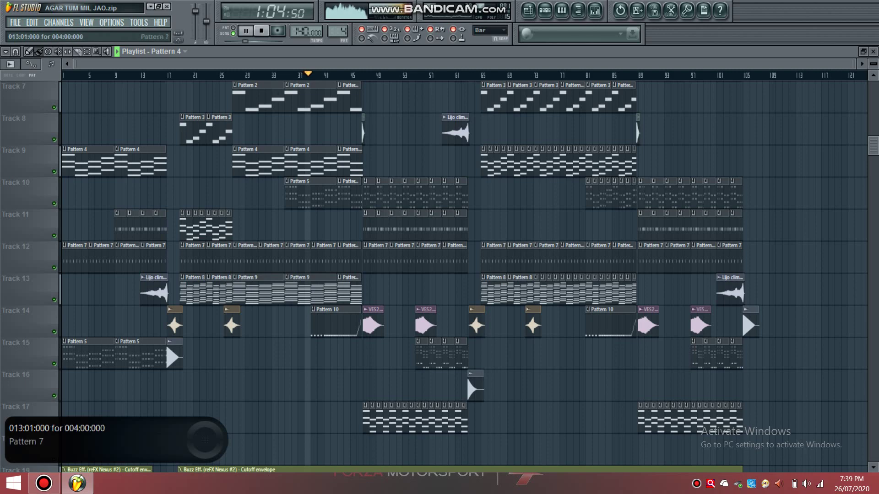
scroll(466, 377, "up", 2)
scroll(466, 377, "up", 3, "ctrl")
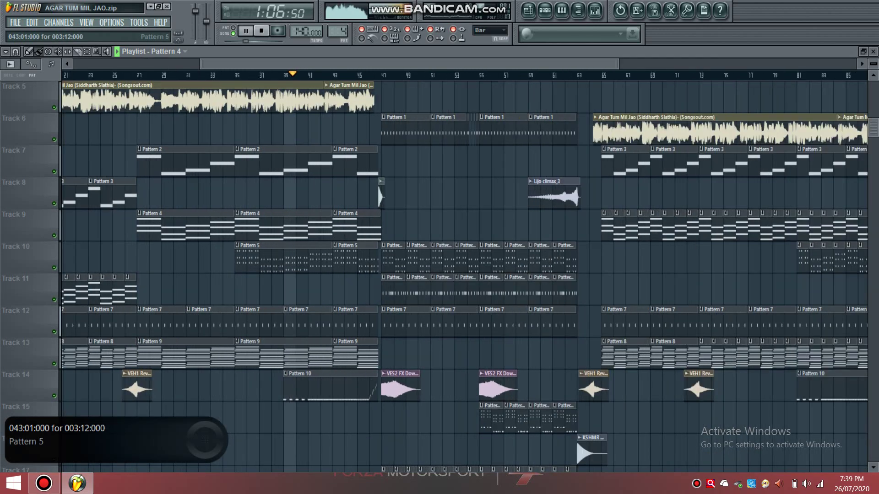
scroll(466, 442, "down", 3, "ctrl")
scroll(466, 441, "up", 2)
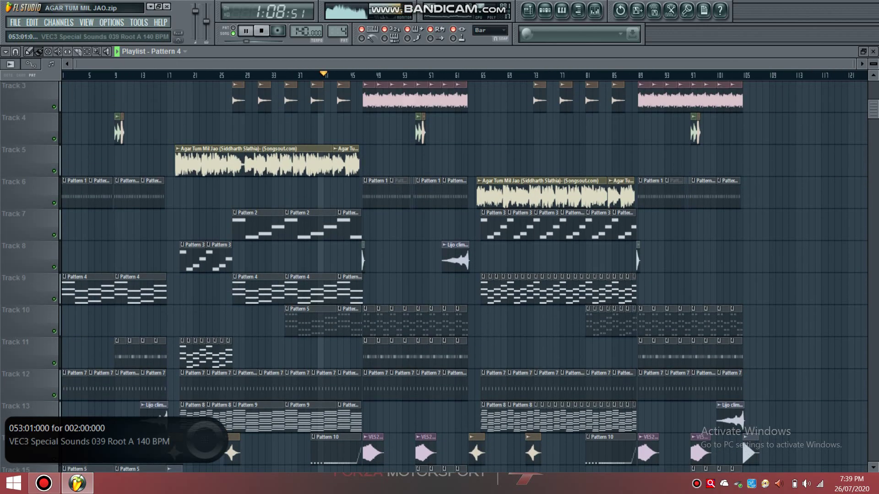
scroll(412, 441, "up", 2)
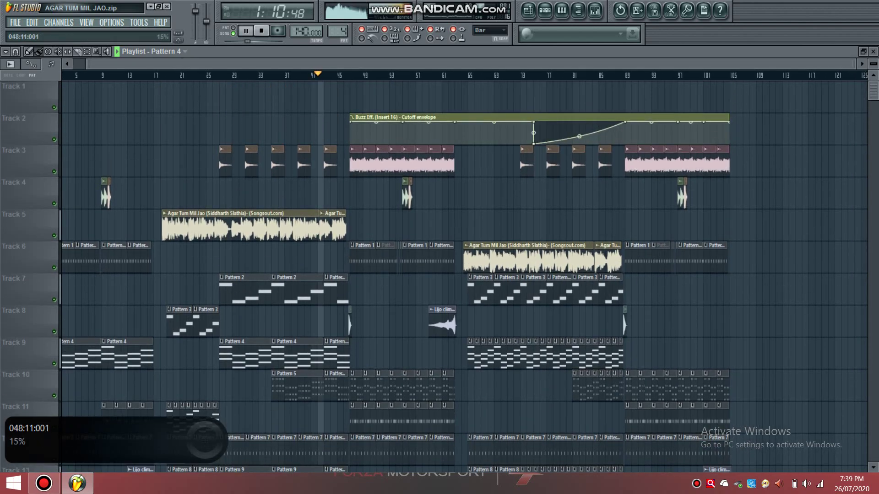
Step: Examine the transition into the first drop at bar 47, from the VEC3 Special Sounds clips down to the Track 17 patterns
scroll(411, 441, "up", 3, "ctrl")
scroll(359, 133, "up", 1, "ctrl")
scroll(331, 204, "down", 3)
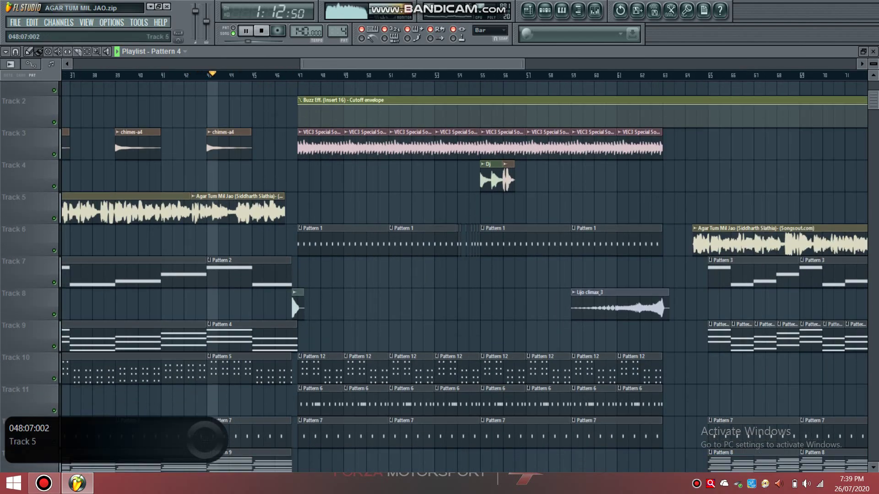
scroll(331, 204, "up", 1)
scroll(323, 202, "up", 3)
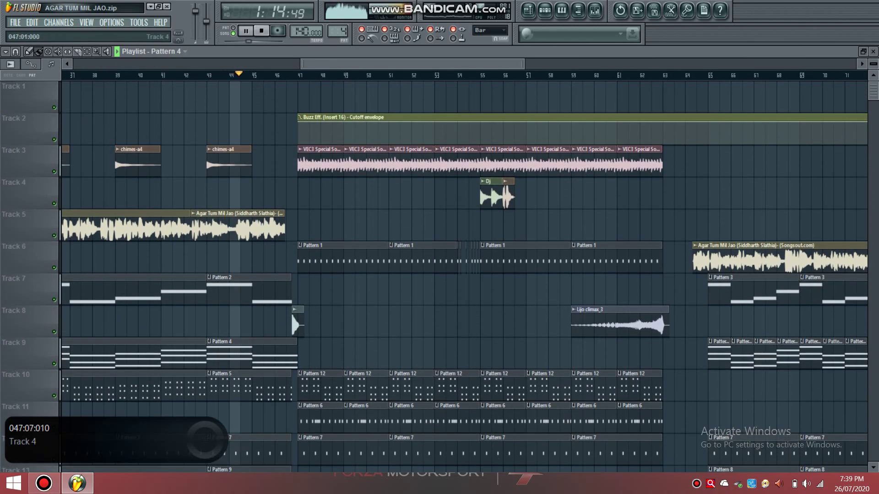
scroll(320, 197, "down", 3, "ctrl")
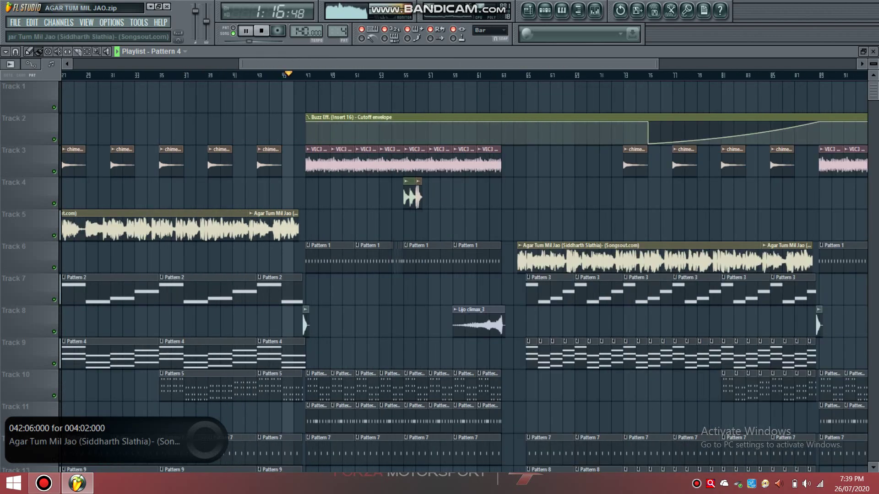
scroll(318, 216, "down", 3)
scroll(318, 216, "up", 3, "ctrl")
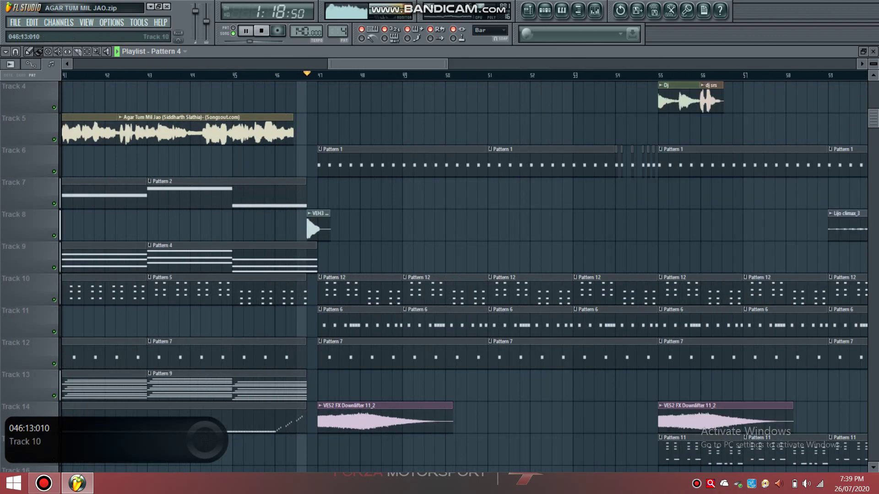
scroll(317, 216, "down", 3)
scroll(317, 216, "down", 2, "ctrl")
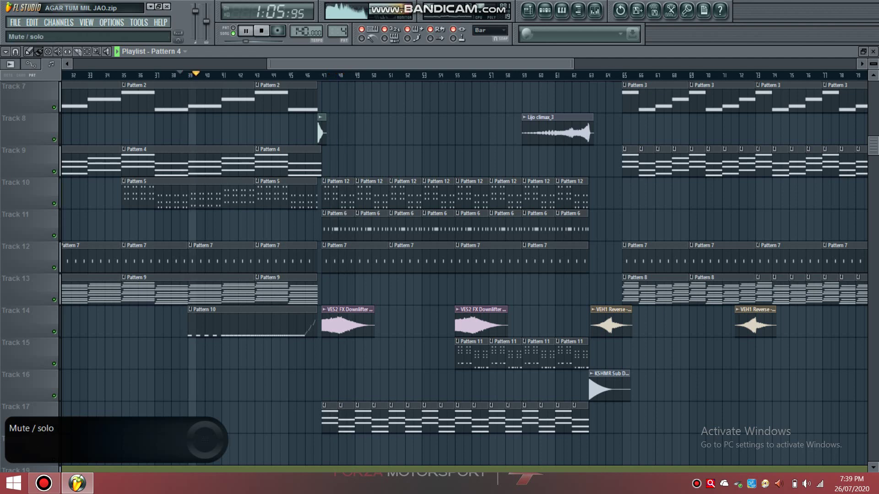
Step: Solo Track 14 and examine the VEH2 Snares - 196 build-up notes of Pattern 10 in the piano roll
right_click(54, 332)
scroll(197, 315, "up", 2, "ctrl")
double_click(225, 316)
scroll(231, 316, "down", 2, "ctrl")
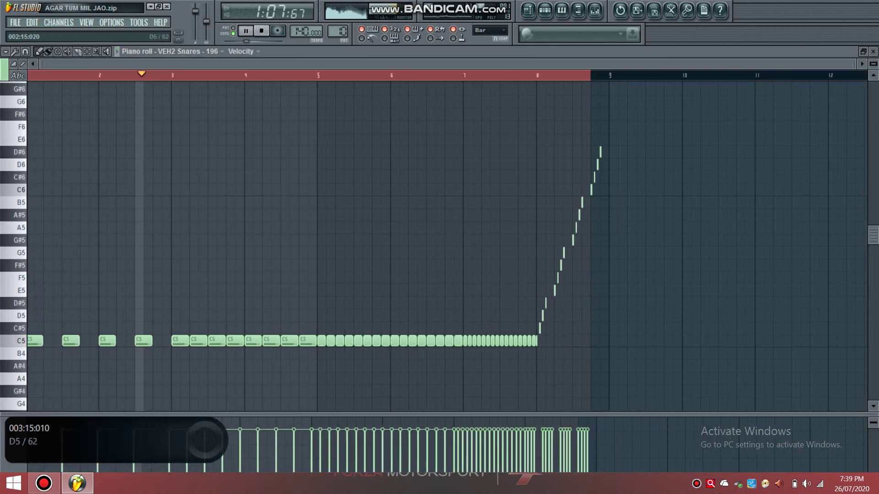
scroll(165, 323, "up", 1)
scroll(165, 322, "up", 2, "ctrl")
scroll(165, 322, "down", 4)
scroll(165, 322, "down", 2, "ctrl")
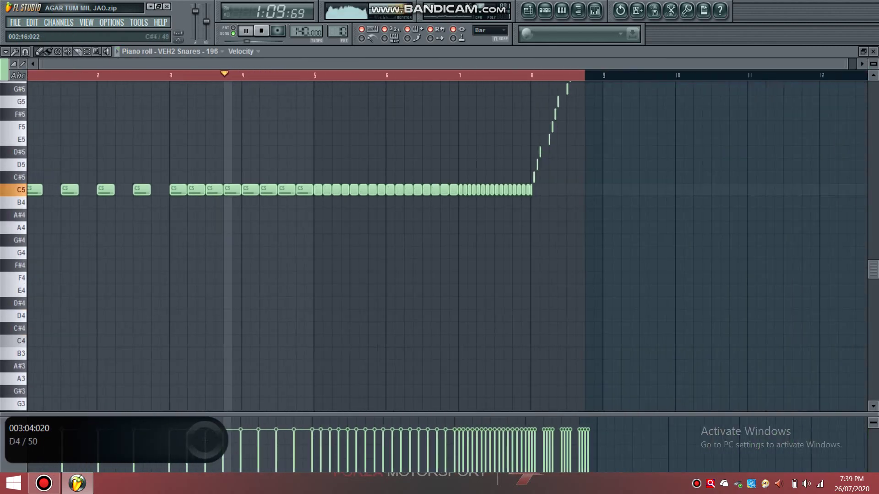
scroll(522, 265, "up", 3)
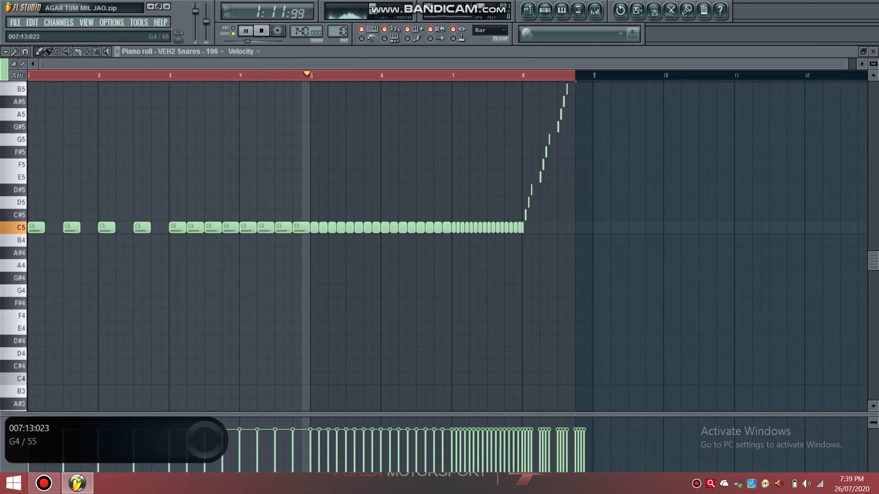
Step: Examine the rising VEH2 Snares - 196 notes from bar 8 to bar 9 up close and return to the playlist
scroll(522, 265, "up", 5)
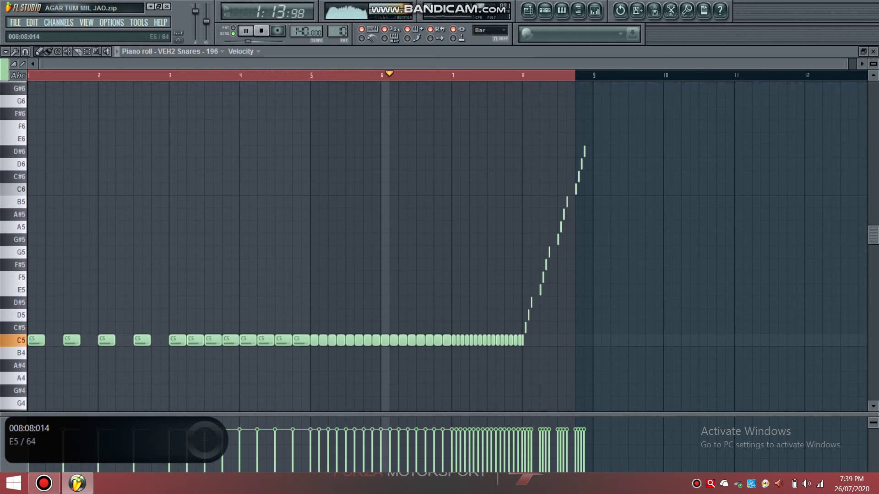
scroll(563, 265, "up", 2, "ctrl")
scroll(563, 302, "up", 1, "ctrl")
scroll(577, 301, "up", 1)
scroll(581, 308, "up", 3, "ctrl")
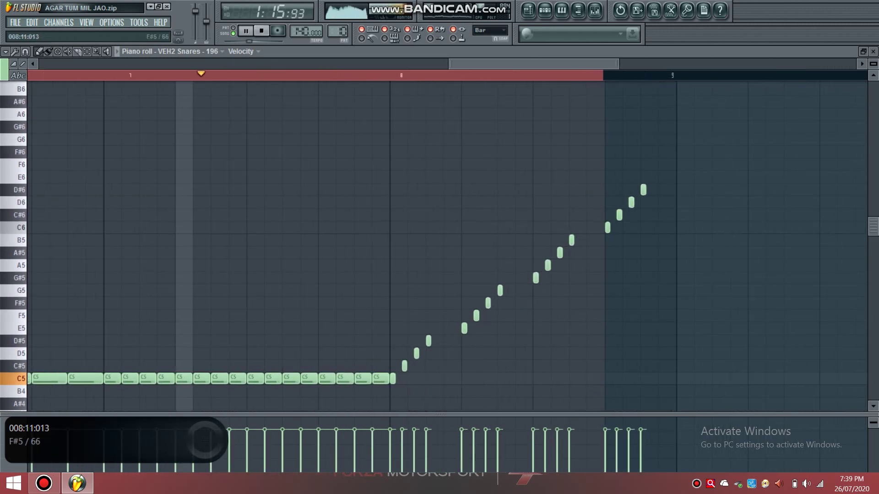
scroll(583, 266, "up", 1, "ctrl")
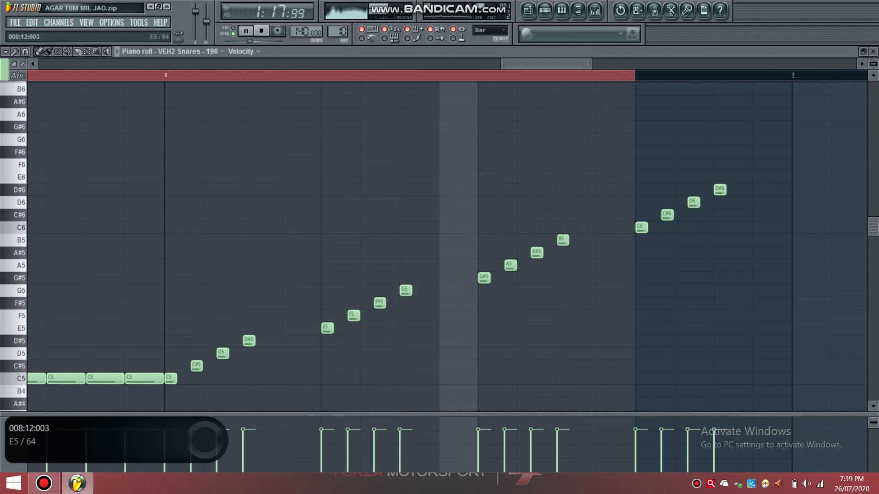
key("F5")
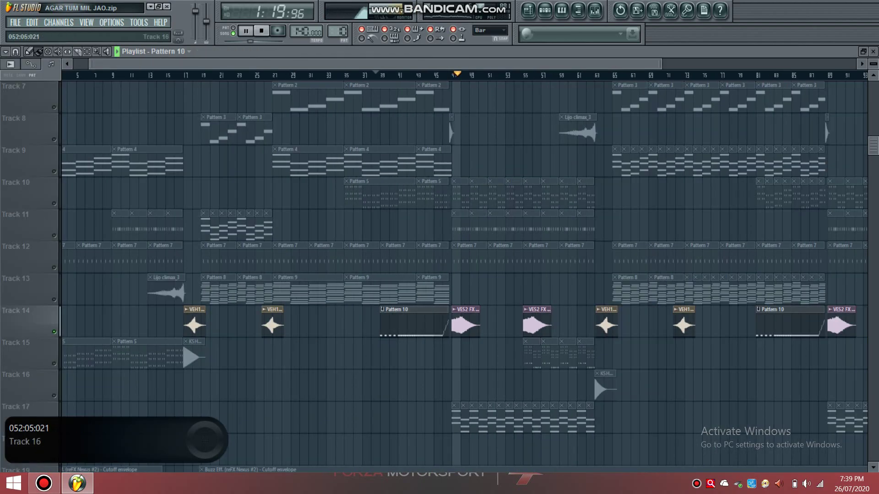
Step: End the solo of Track 14 and examine the first drop's clips from bar 47 to bar 61
scroll(366, 288, "up", 4, "ctrl")
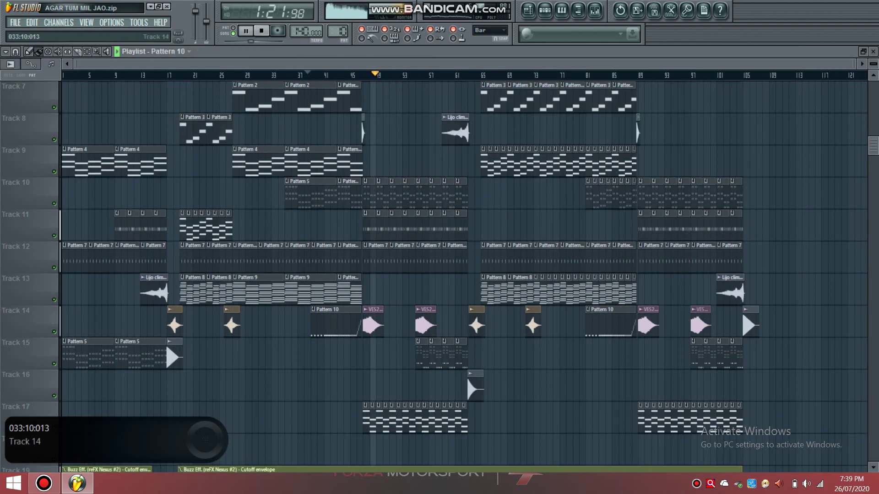
scroll(362, 293, "up", 2)
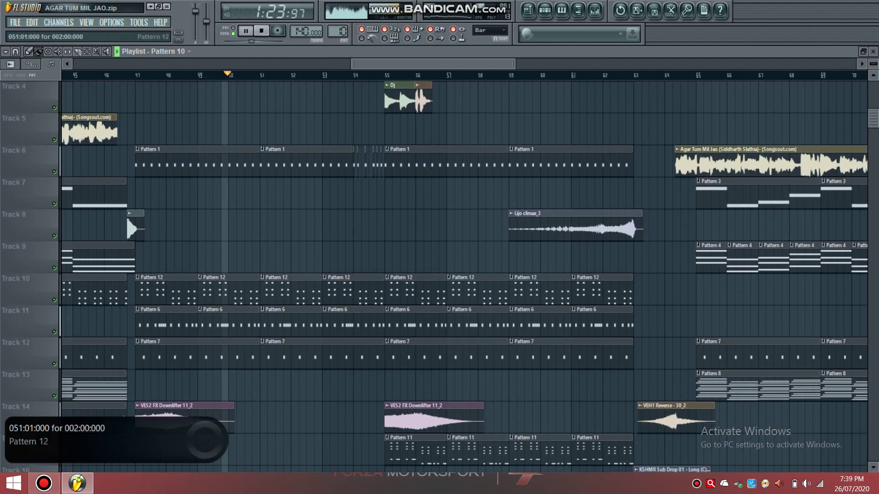
scroll(315, 297, "up", 3, "ctrl")
scroll(320, 298, "down", 1)
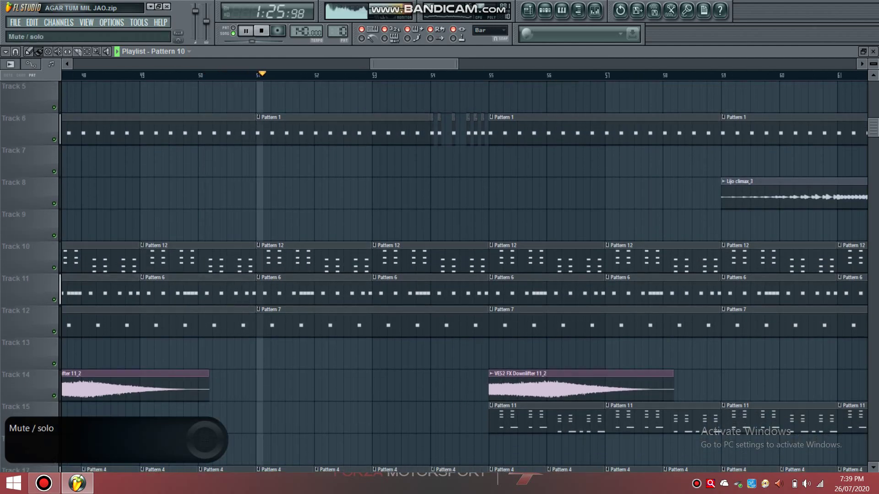
Step: Solo Track 11, examine the VDUB1 CL Hihat 120 notes of Pattern 6 in the piano roll, and restore all tracks in the playlist
right_click(54, 300)
double_click(298, 287)
scroll(293, 287, "down", 2, "ctrl")
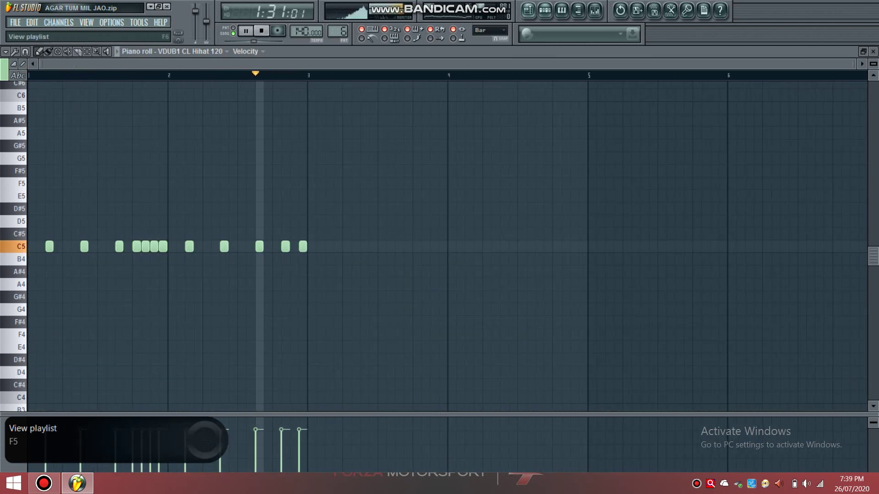
key("F5")
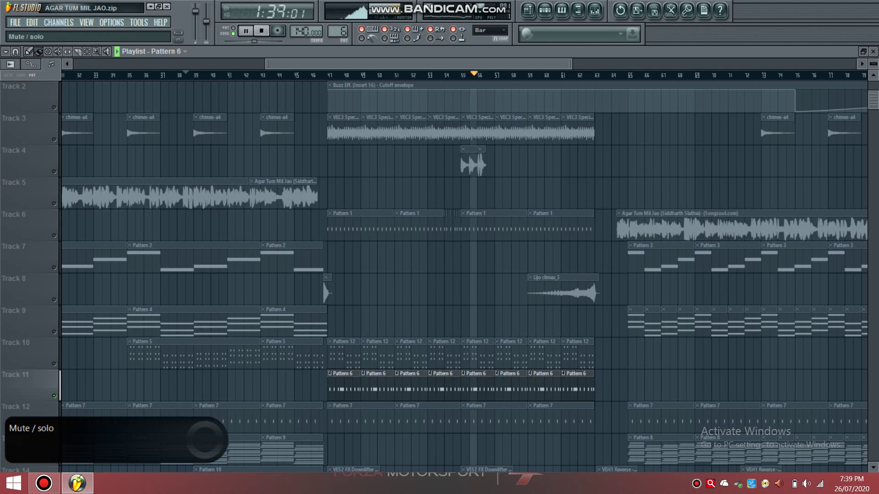
right_click(54, 396)
Step: Examine the second half of the first drop up to bar 63, including the Dj clips and the Lijo climax_3 riser
scroll(361, 303, "down", 2, "ctrl")
scroll(524, 295, "up", 3, "ctrl")
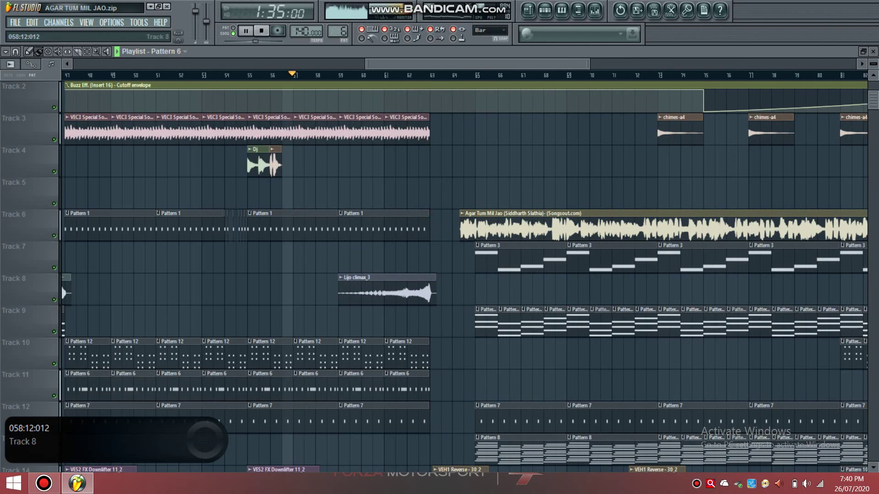
scroll(331, 295, "up", 3, "ctrl")
scroll(330, 295, "down", 1)
scroll(330, 296, "down", 1)
scroll(330, 295, "up", 3)
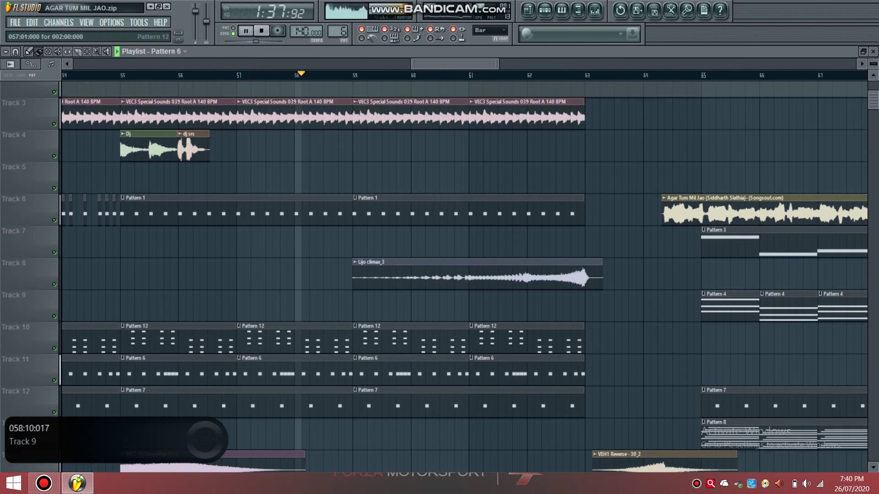
scroll(330, 295, "down", 3, "ctrl")
scroll(406, 316, "up", 4, "ctrl")
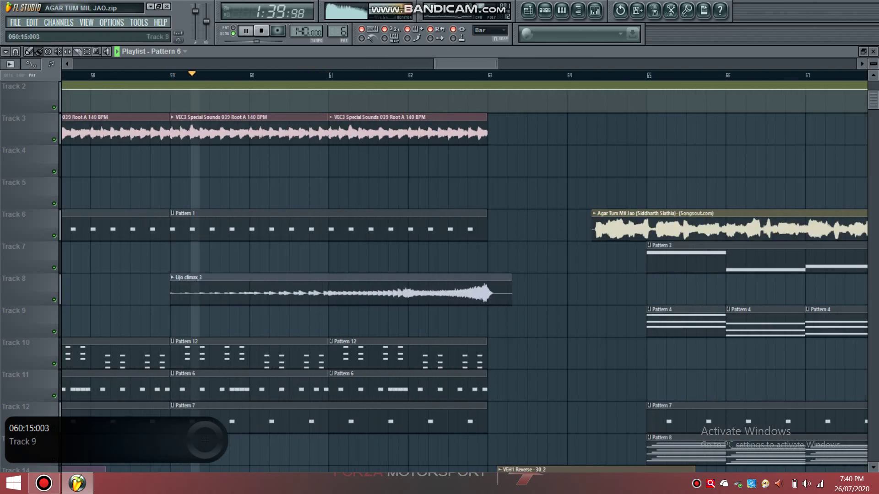
Step: Examine the break after the first drop at bar 63, with the KSHMR Sub Drop and VEH1 Reverse clips, down to Track 19
scroll(318, 322, "down", 3, "ctrl")
scroll(362, 320, "down", 3, "ctrl")
scroll(423, 288, "down", 3)
scroll(442, 368, "up", 5, "ctrl")
scroll(443, 369, "down", 1)
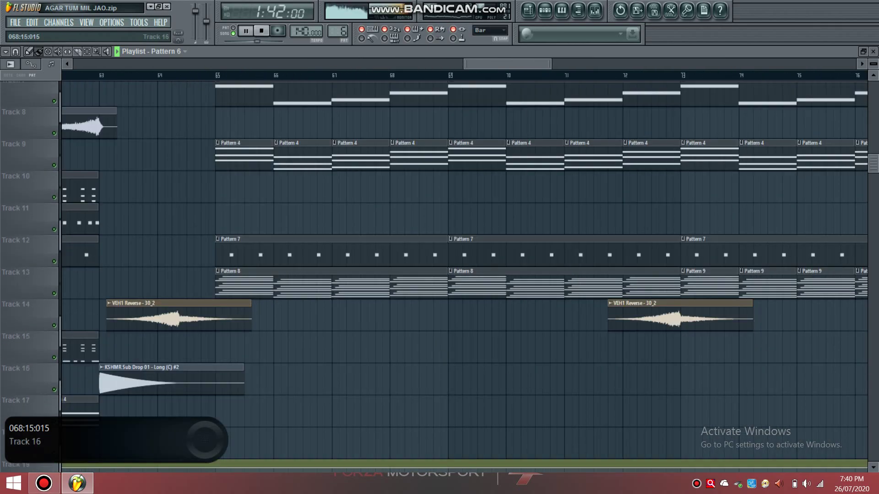
scroll(466, 281, "down", 2)
scroll(466, 281, "down", 4, "ctrl")
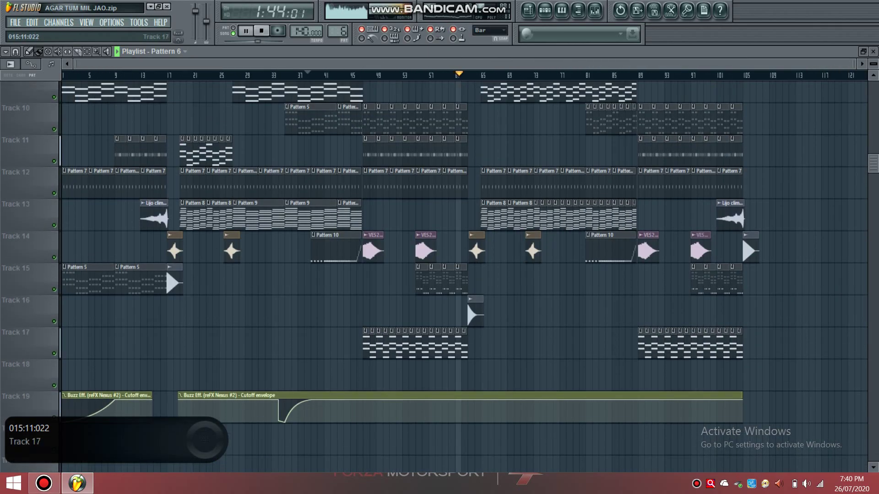
Step: Look over the whole arrangement and examine the second vocal section from bar 65 with Patterns 3, 4, 7 and 8
scroll(466, 303, "up", 8)
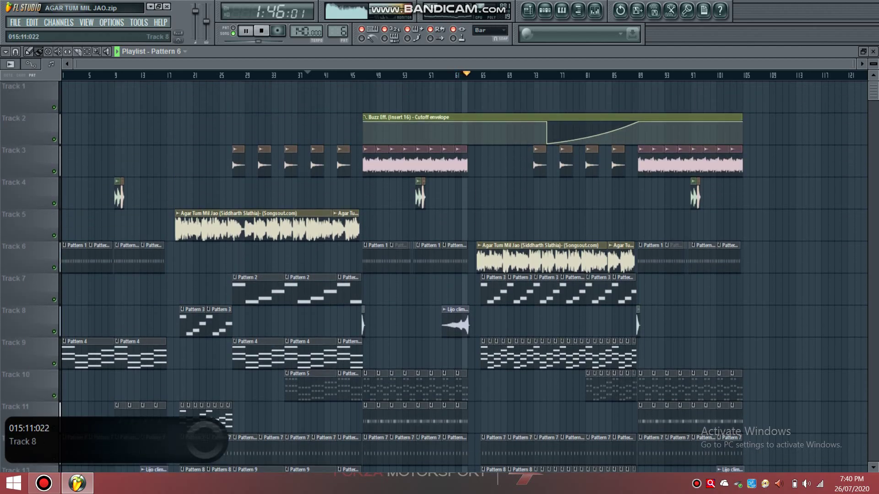
scroll(466, 321, "down", 5)
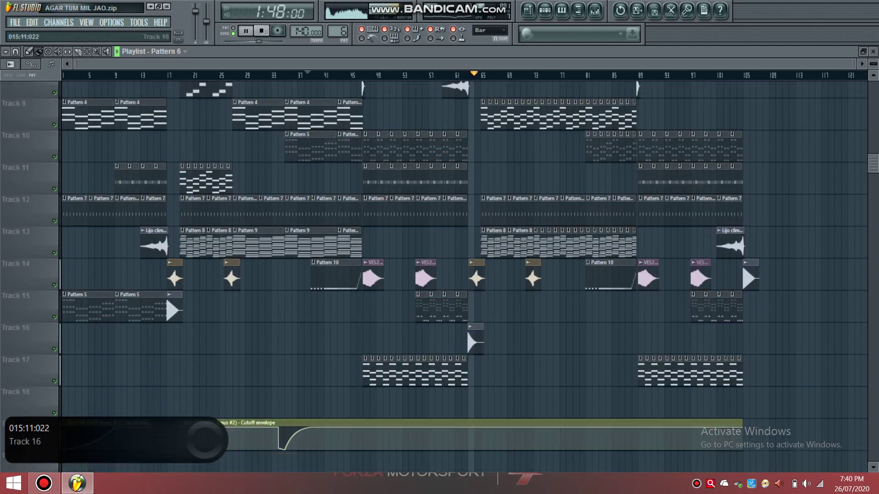
scroll(466, 408, "up", 5)
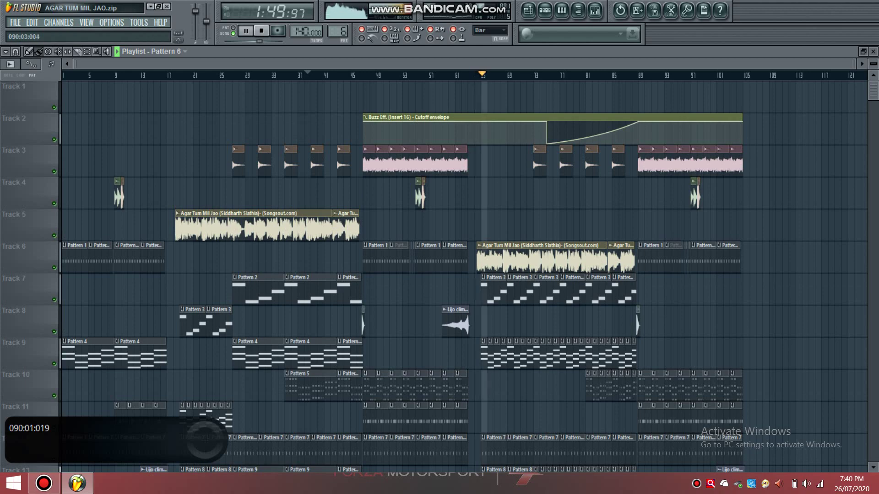
scroll(526, 275, "up", 5, "ctrl")
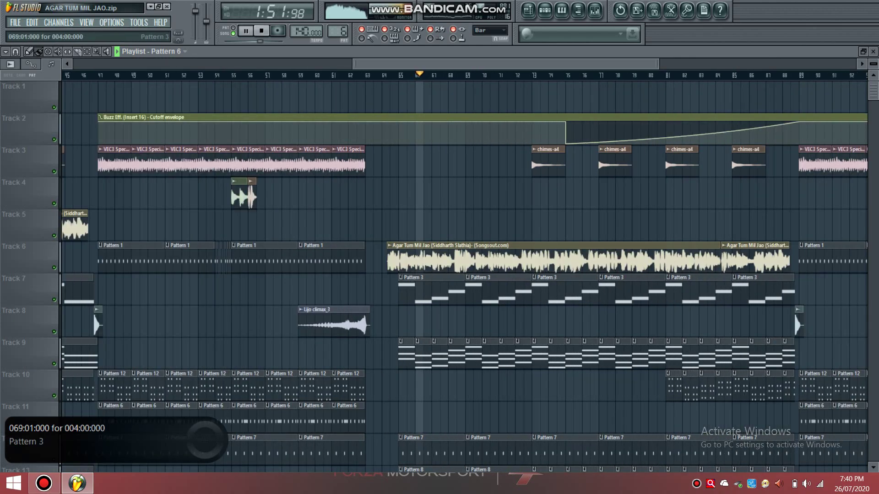
scroll(453, 311, "down", 5)
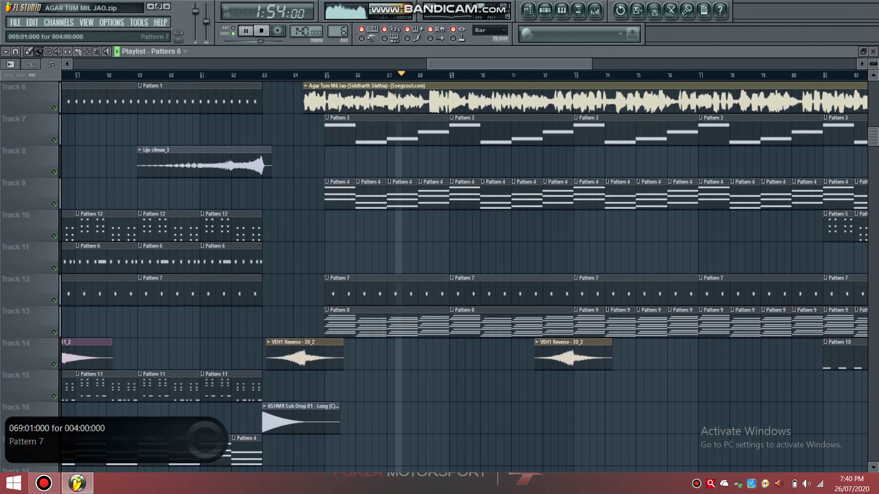
scroll(453, 311, "up", 2)
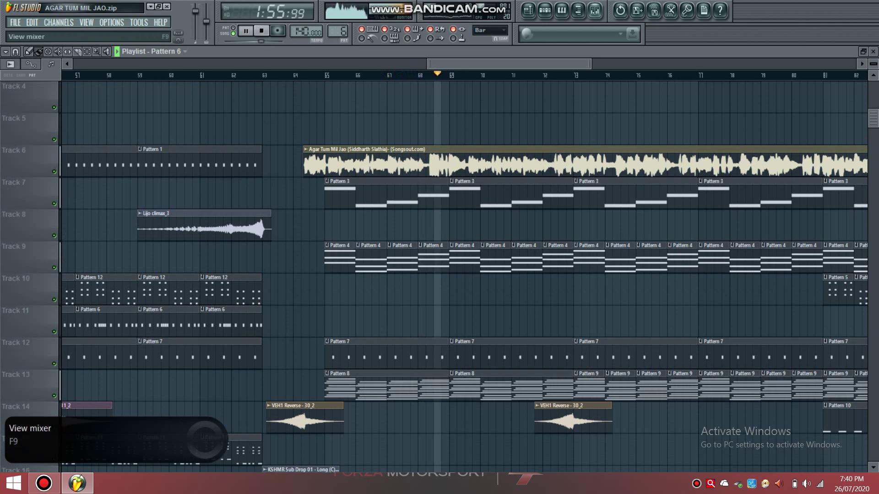
Step: Examine the BooBass mixer insert with Fruity Compressor and Kickstart and its Pattern 3 notes in the piano roll, and return to the playlist
key("F9")
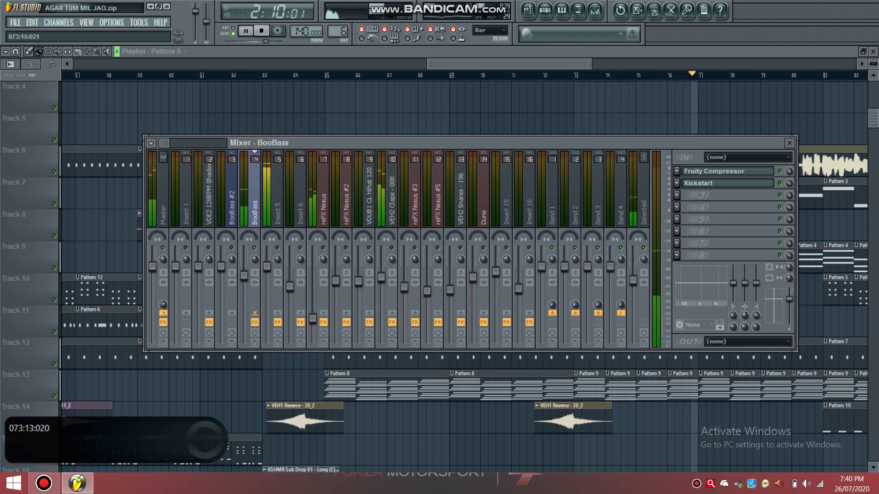
key("F5")
key("F7")
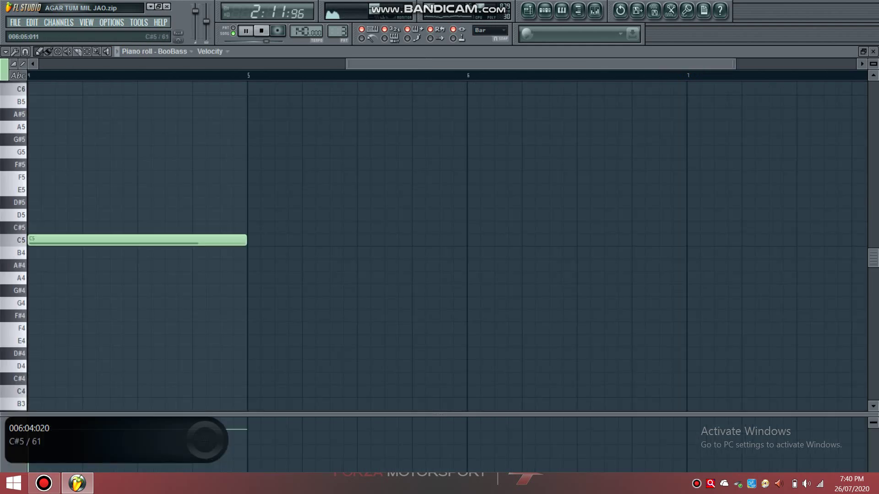
scroll(439, 247, "up", 1)
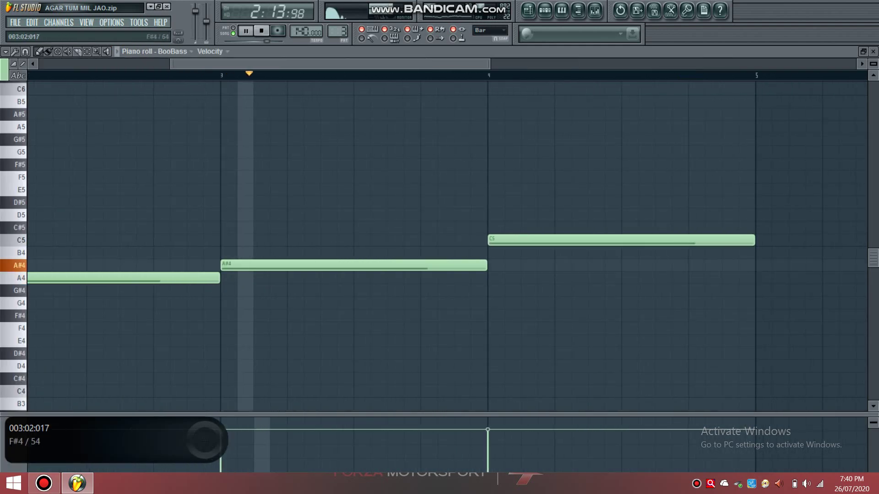
scroll(439, 247, "down", 4)
key("F9")
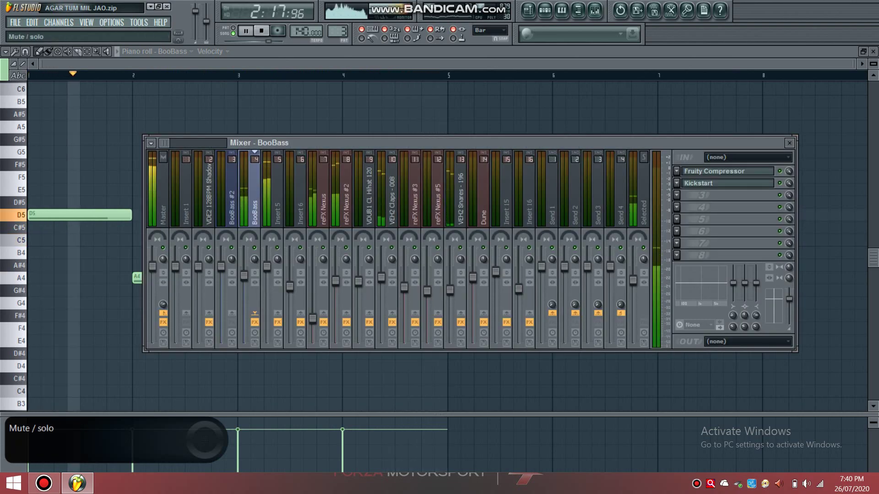
key("F5")
Step: Examine the second drop from bar 89 to bar 105, including the chopped Pattern 1 fill at bar 96 and the Dj clips
scroll(599, 96, "down", 3)
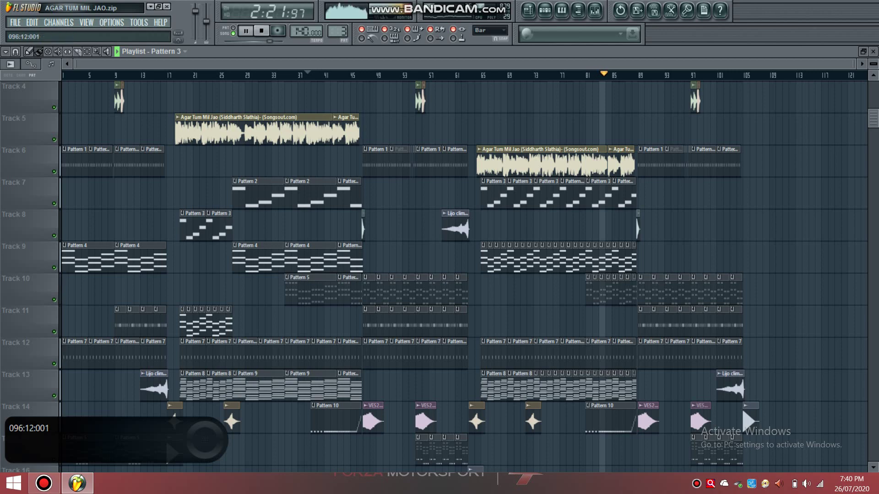
scroll(688, 103, "up", 3)
scroll(714, 158, "up", 3)
scroll(735, 194, "up", 3)
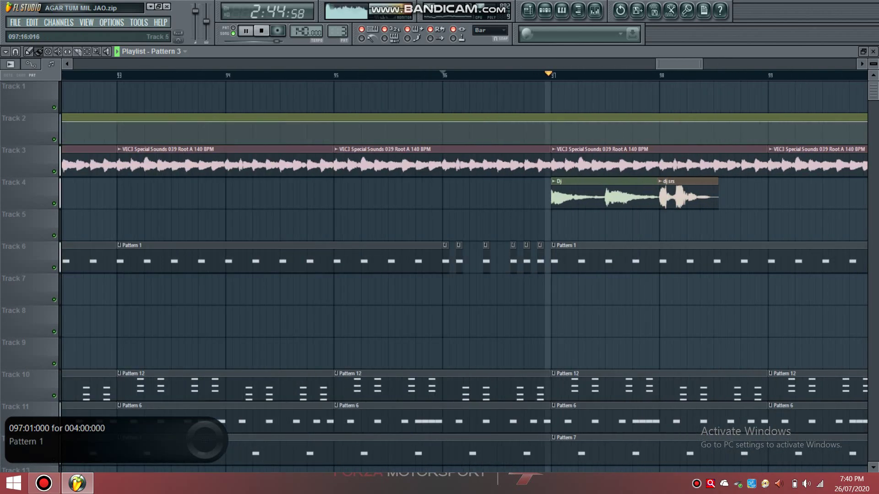
scroll(378, 96, "down", 4)
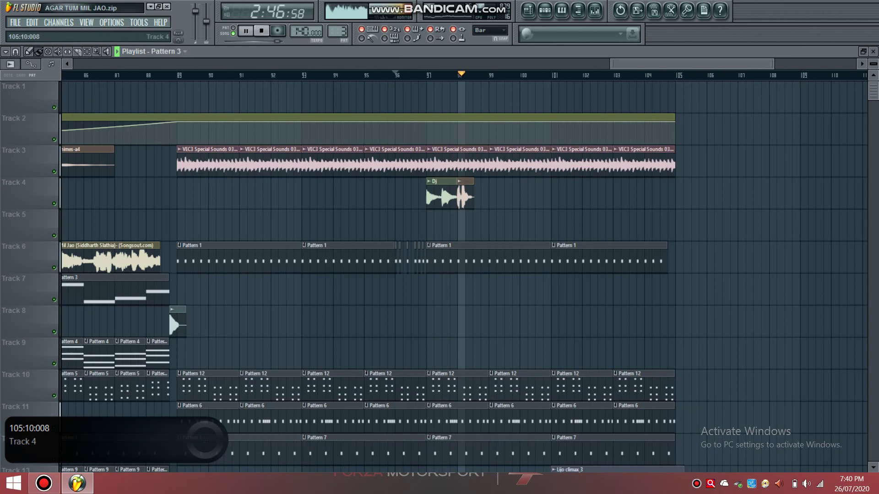
left_click_drag(635, 64, 665, 64)
Step: Look over the complete arrangement from Track 1 down to the Track 19 cutoff envelope while the song plays to its end
scroll(632, 160, "down", 3)
scroll(654, 160, "down", 4)
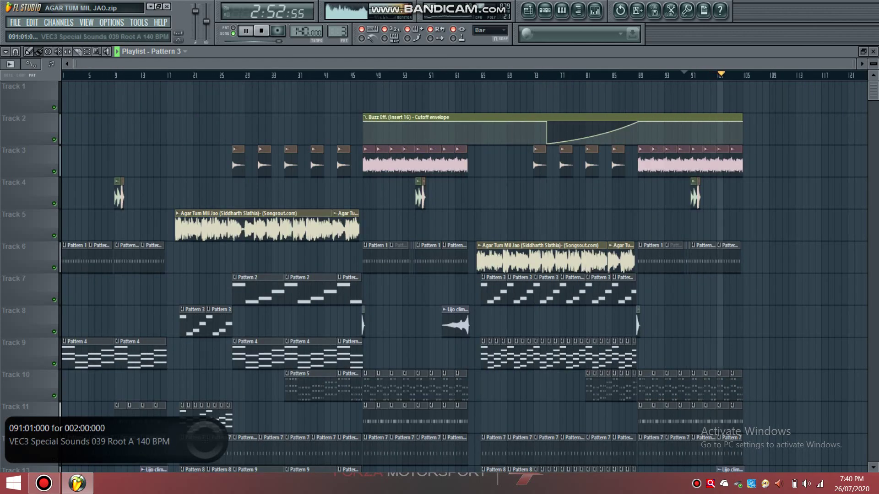
scroll(465, 377, "down", 6)
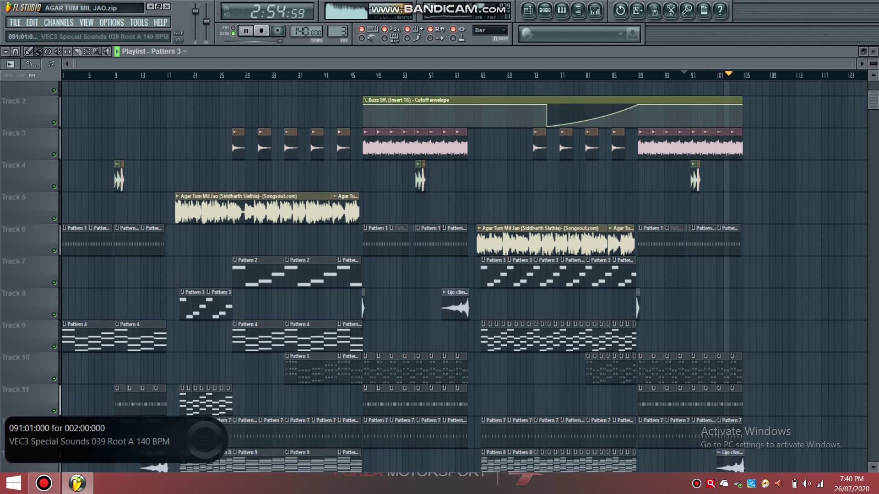
scroll(654, 161, "down", 5)
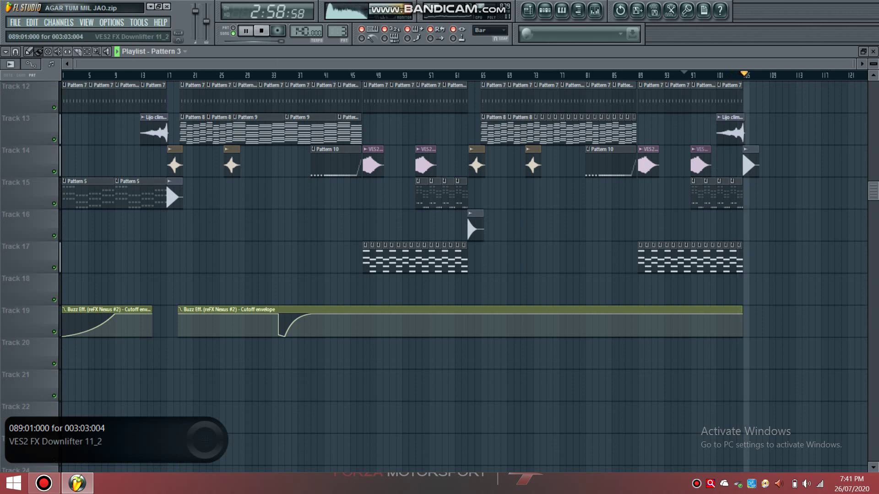
scroll(464, 277, "up", 10)
scroll(464, 274, "up", 1)
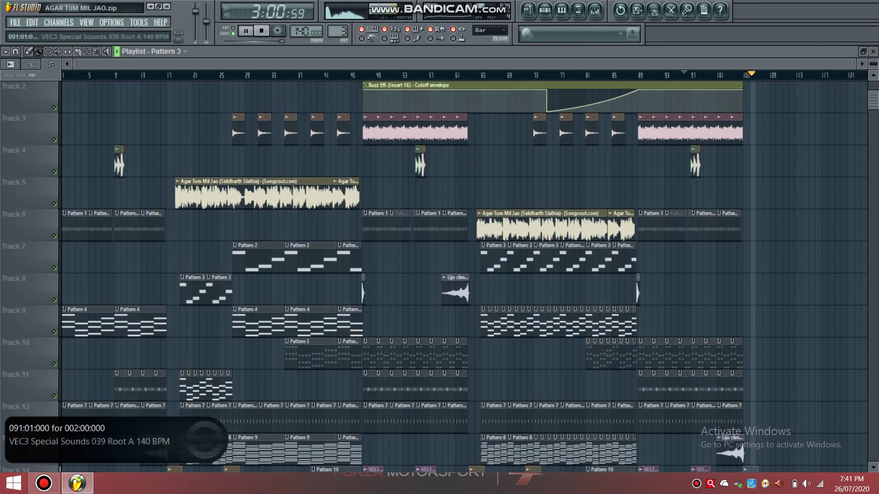